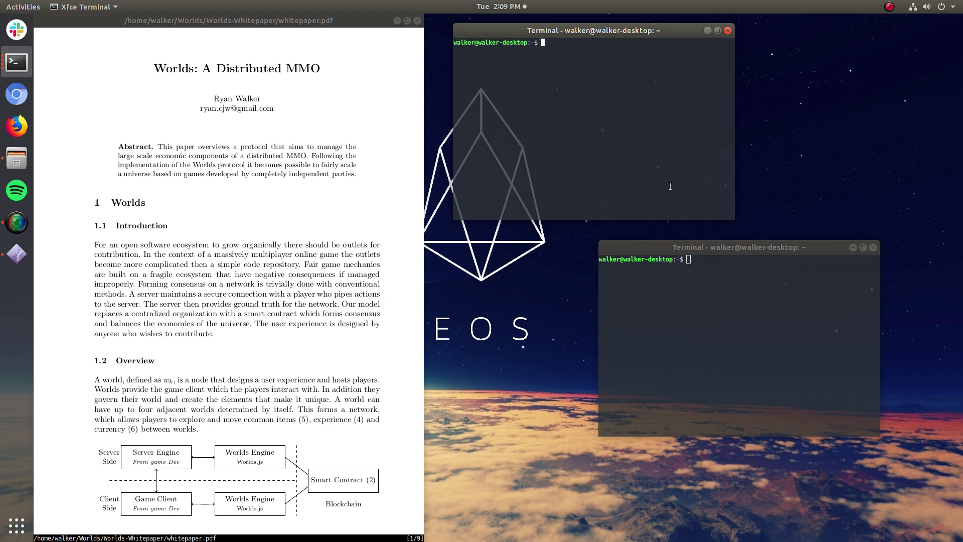
Read the Introduction and Overview sections of the Worlds whitepaper and enlarge the client/server architecture diagram
scroll(271, 297, down, 3)
scroll(282, 290, up, 2)
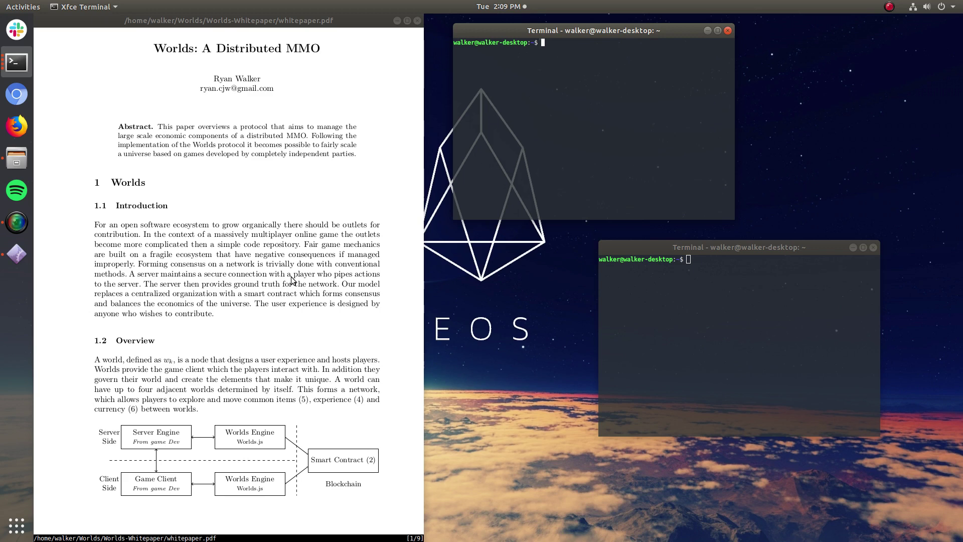
scroll(293, 280, down, 4)
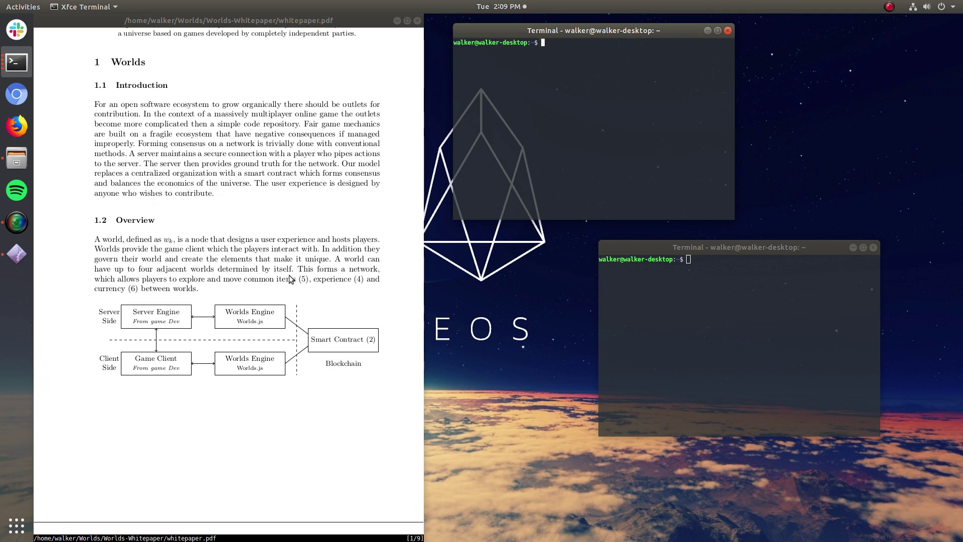
scroll(292, 280, up, 1)
ctrl+scroll(292, 280, up, 1)
ctrl+scroll(289, 276, down, 1)
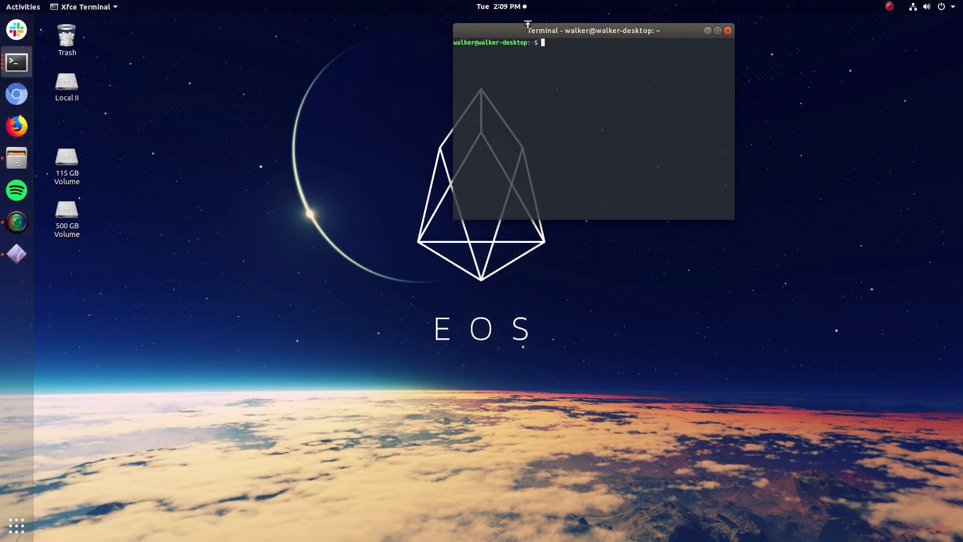
drag(528, 24, 181, 43)
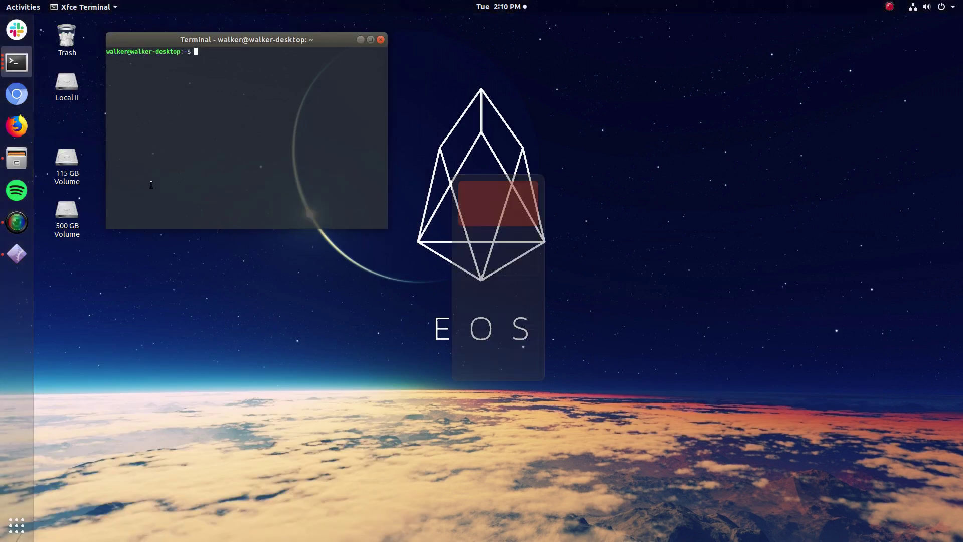
drag(208, 41, 216, 44)
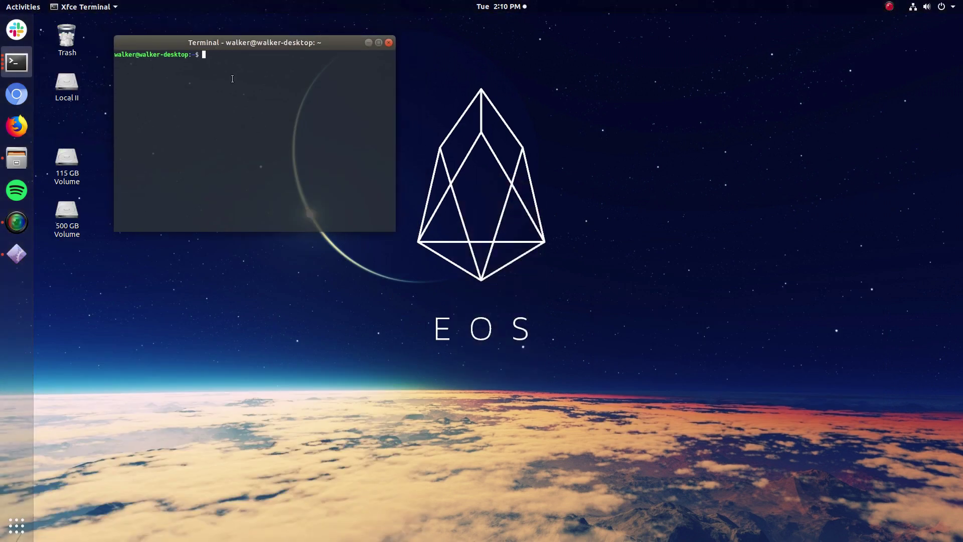
text(ssh )
text(192.1)
key(BackSpace)
text(168.10.35)
key(Left)
key(Left)
key(Left)
key(Left)
key(Left)
key(Left)
key(Left)
key(Left)
key(Left)
key(Left)
key(Left)
key(Left)
key(Left)
text(worlds@)
key(Return)
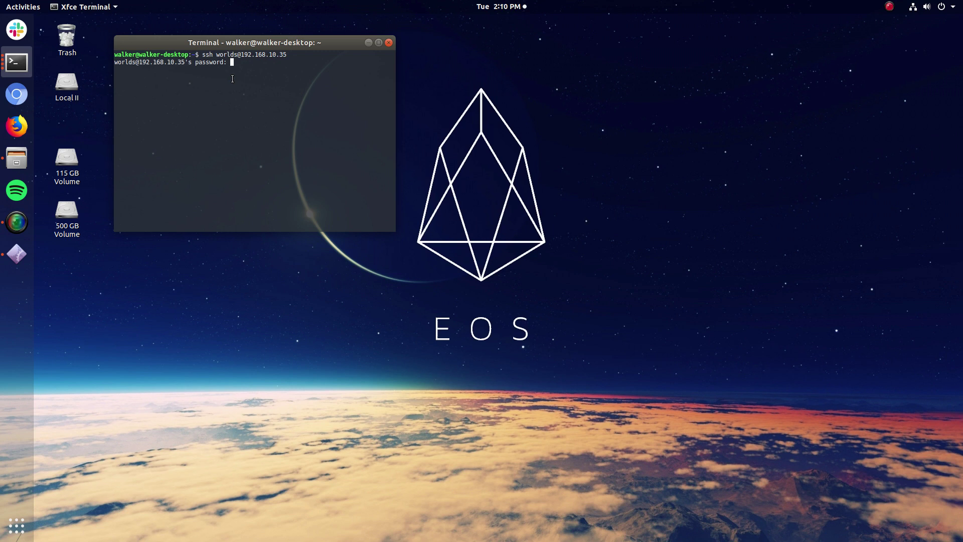
key(Return)
List the remote home and Worlds directories and change into Worlds/Worlds-Smart-Contract
text(ls)
key(Return)
text(cd Worlds/)
key(Return)
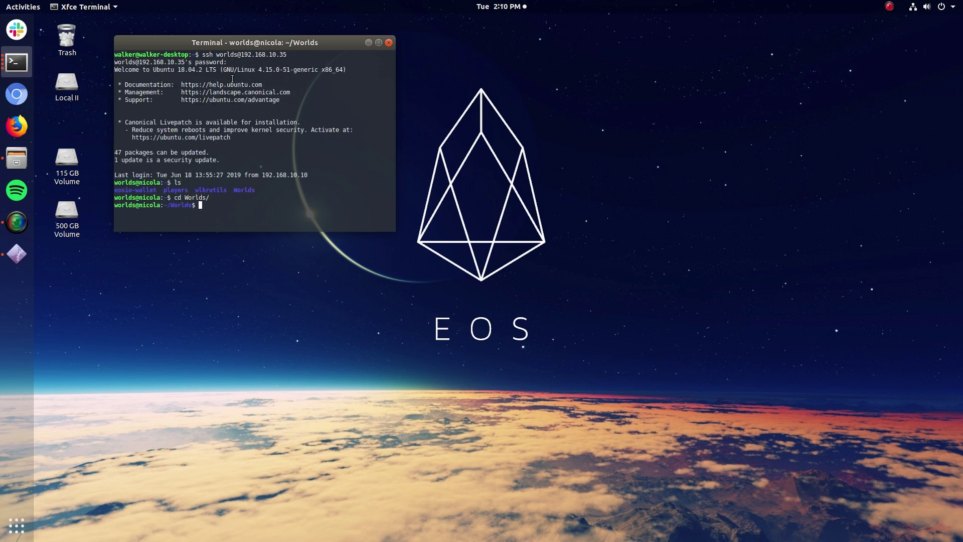
text(ls)
key(Return)
text(cd Worlds-)
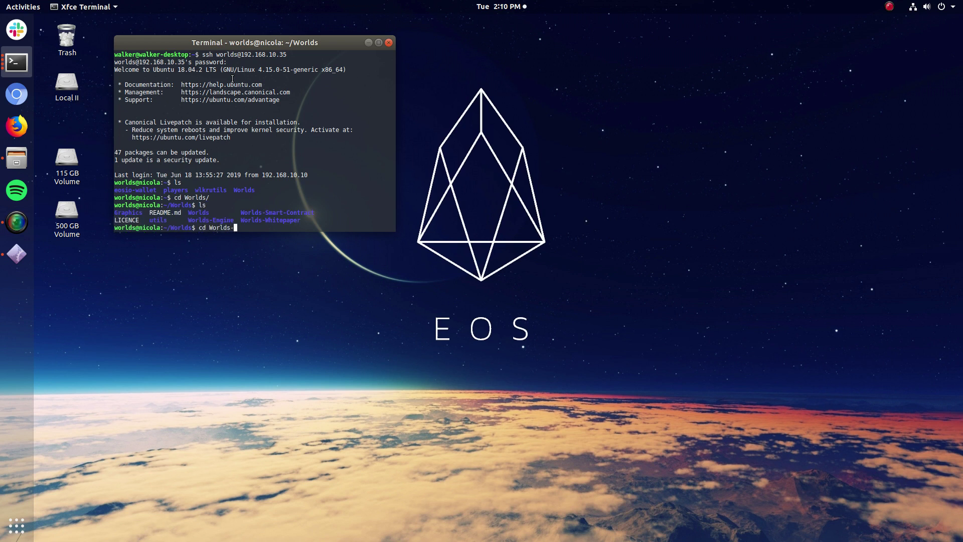
text(S)
key(Tab)
key(Return)
List the Worlds-Smart-Contract directory, change into its scripts directory and list the scripts
text(ls)
key(Return)
text(cd s)
key(Tab)
key(Return)
text(ls)
key(Return)
Widen and reposition the terminal window and run the script that starts the EOS blockchain node
drag(395, 87, 918, 94)
drag(662, 44, 657, 33)
text(./r)
key(Tab)
key(Return)
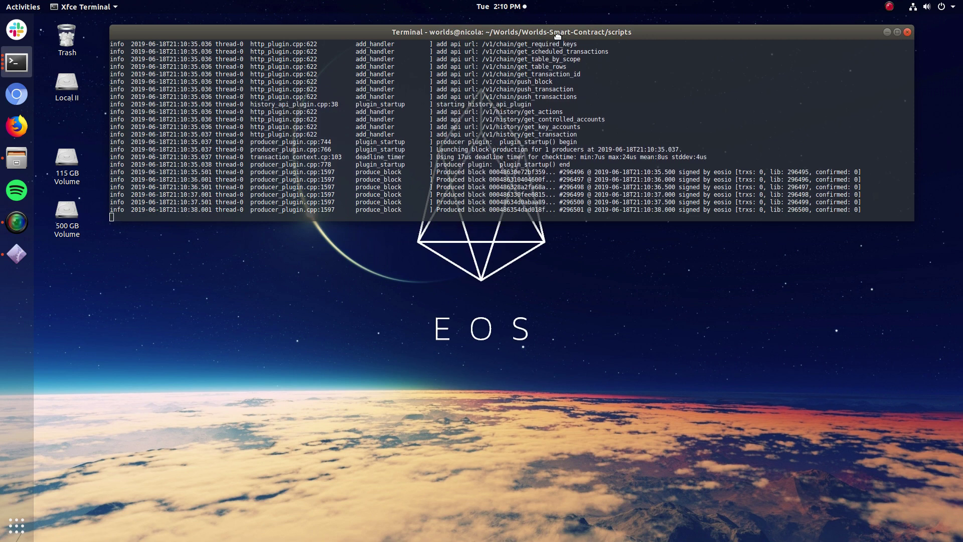
drag(556, 32, 539, 25)
Open a second terminal window below the node log and list the contents of the local Worlds directory
click(16, 63)
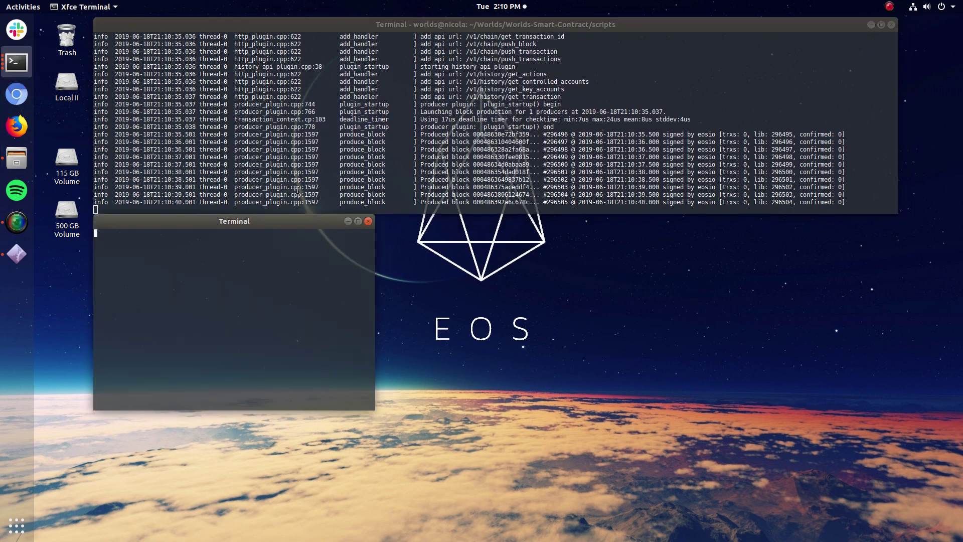
drag(284, 219, 278, 242)
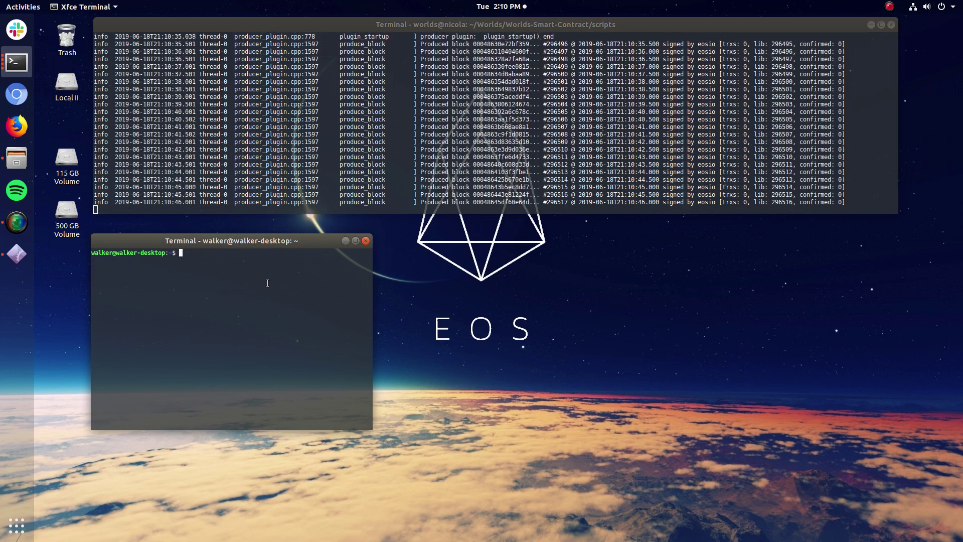
text(cd W)
key(Tab)
key(Return)
text(ls)
key(Return)
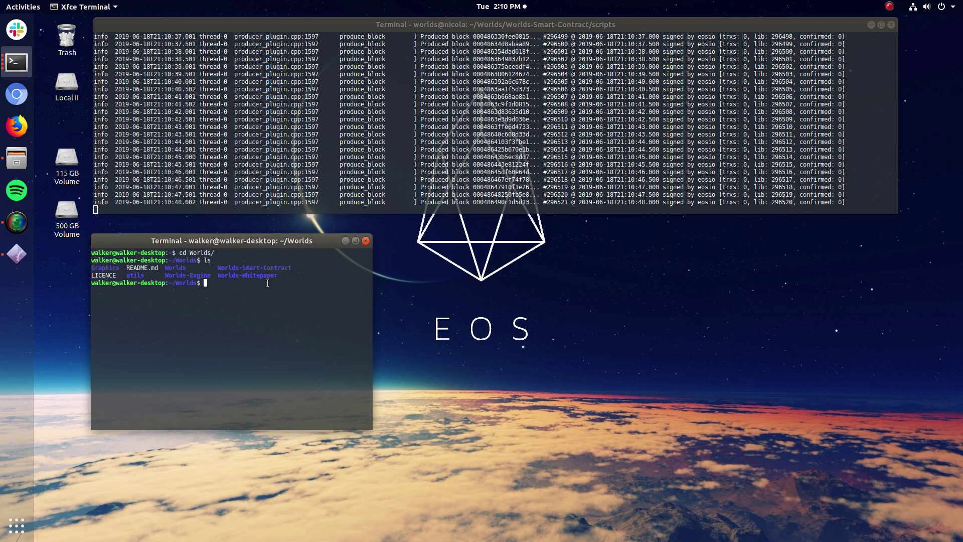
text(ssh worlds@192.168.10.35)
key(Return)
key(Return)
drag(372, 301, 611, 301)
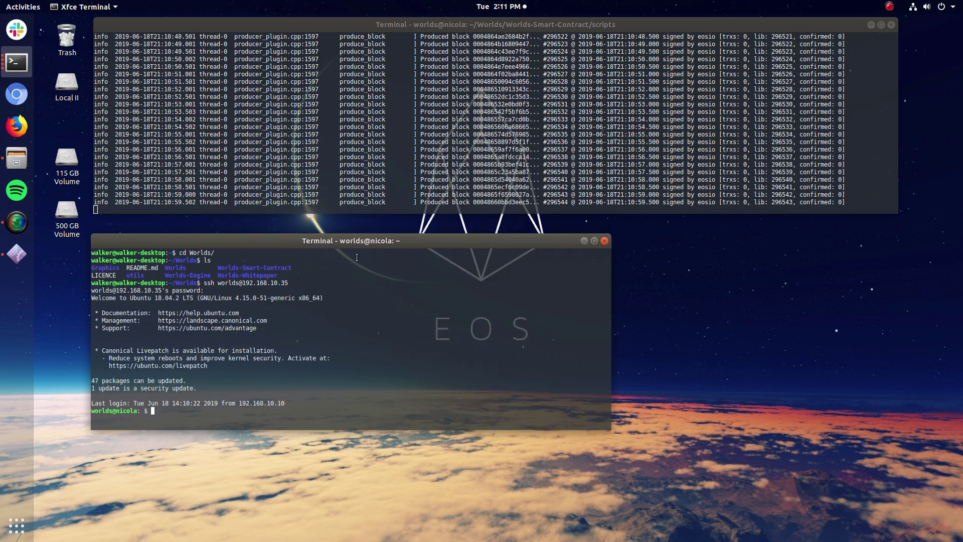
Clear the remote terminal, list the home directory, and change into Worlds and list its contents
key(ctrl+l)
text(ls)
key(Return)
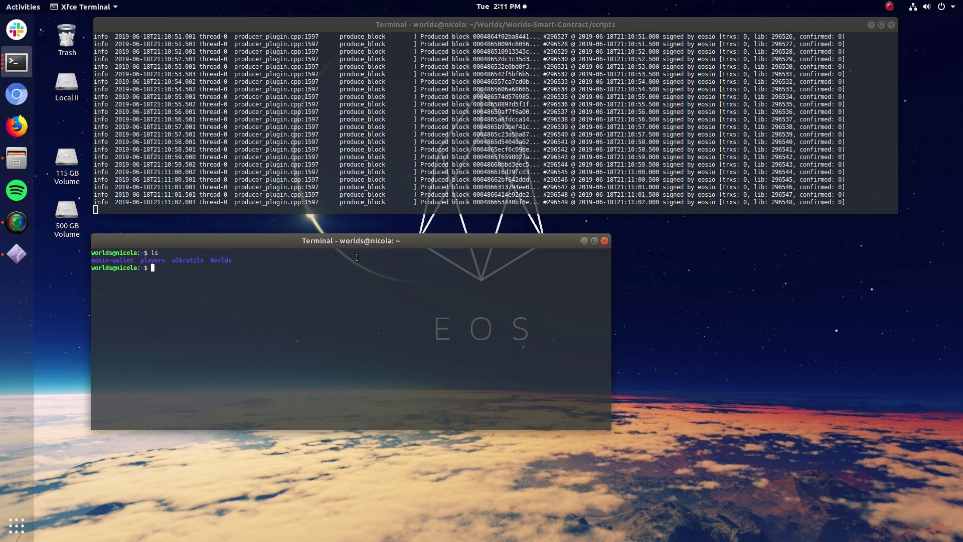
text(cd Wio)
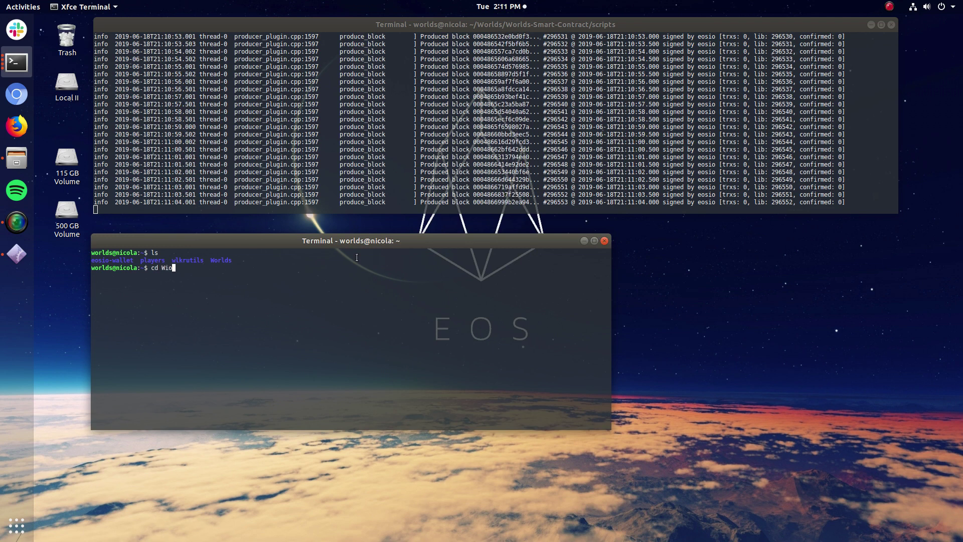
key(BackSpace)
key(BackSpace)
text(o)
key(Tab)
key(Return)
text(ls)
key(Return)
Change into the inner Worlds directory and its Realm.One subdirectory, listing the contents of each
text(cd )
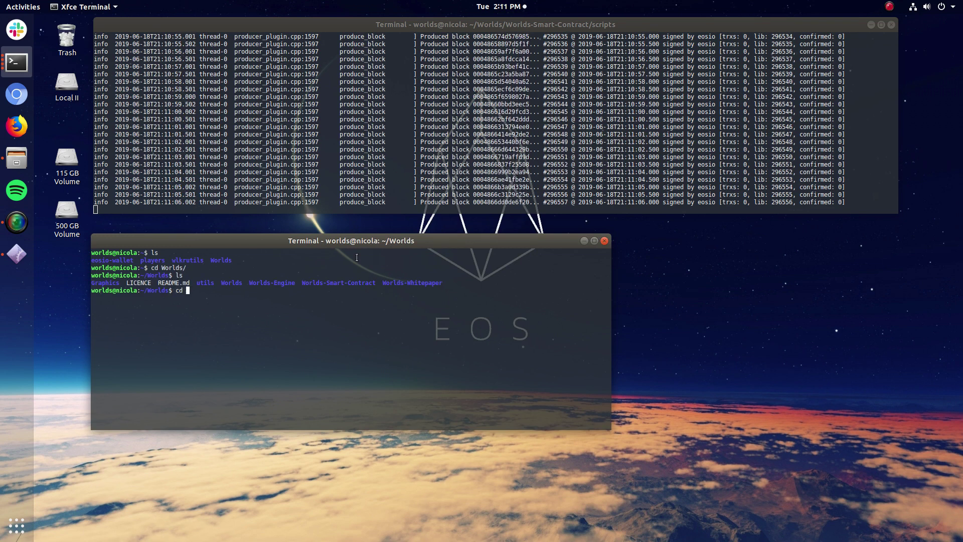
text(Worlds)
key(Return)
text(ls)
key(Return)
text(cd R)
key(Tab)
key(Return)
text(ls)
key(Return)
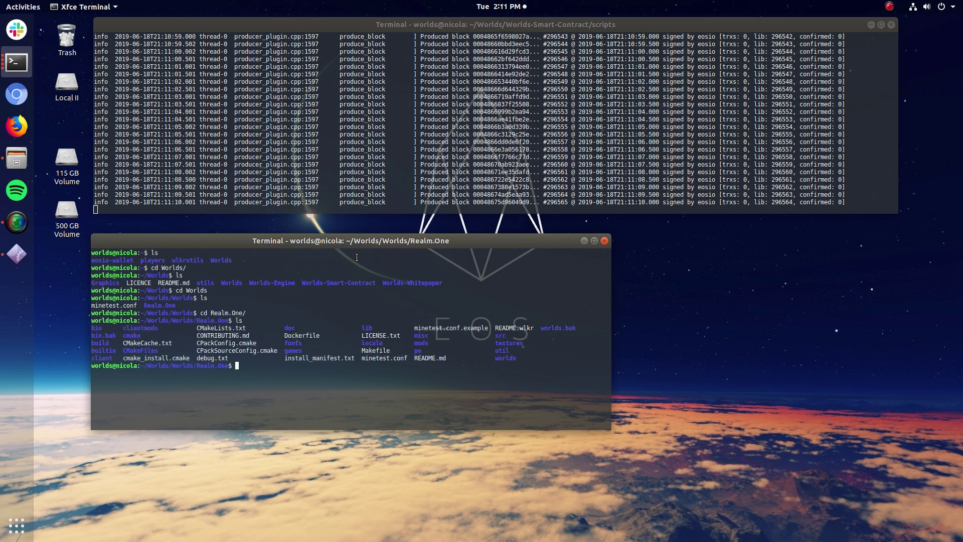
Change into Realm.One's bin directory and run runserver.sh to start the game server
text(cd bin)
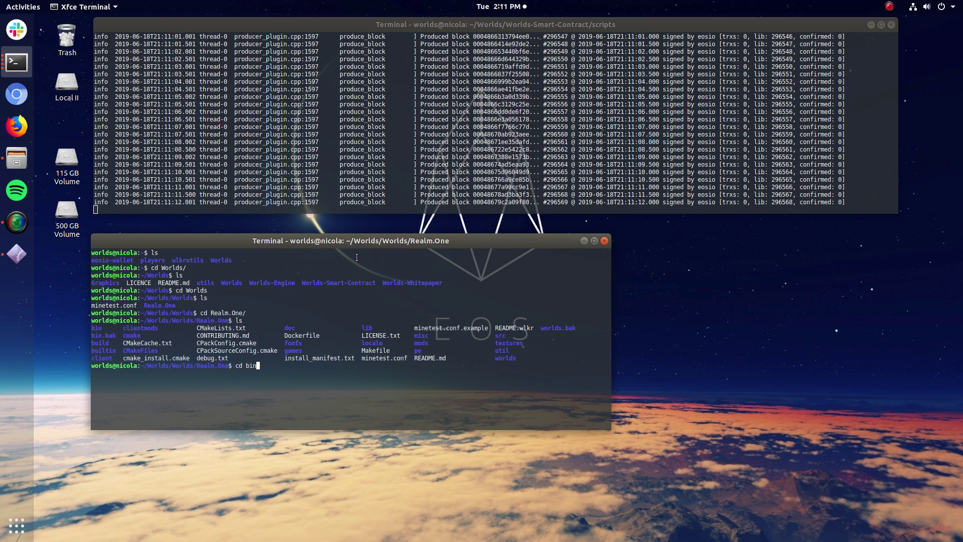
key(Return)
text(./)
key(Tab)
key(Tab)
text(r)
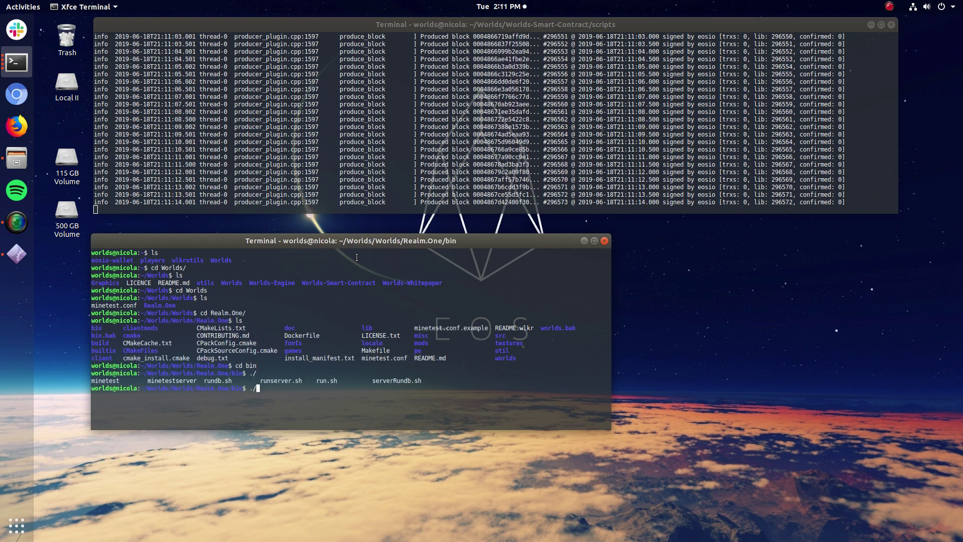
text(un)
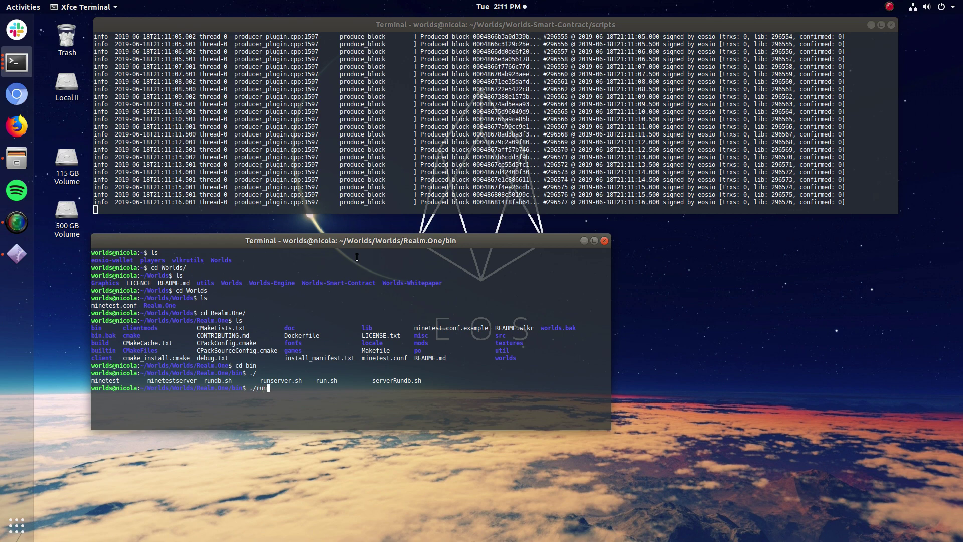
text(s)
key(Tab)
key(Return)
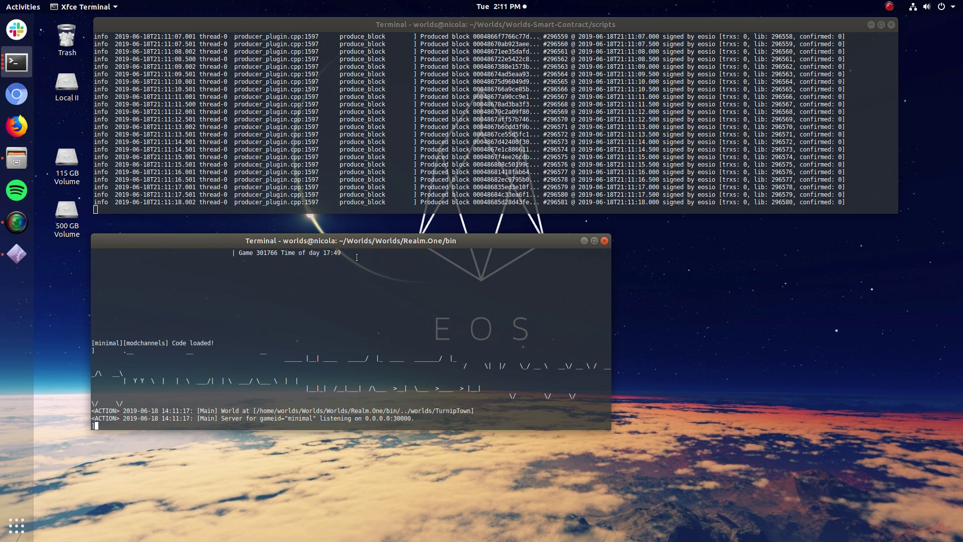
Reposition the game server terminal and open two more terminal windows, placing one over the game server output
key(ctrl+alt+Down)
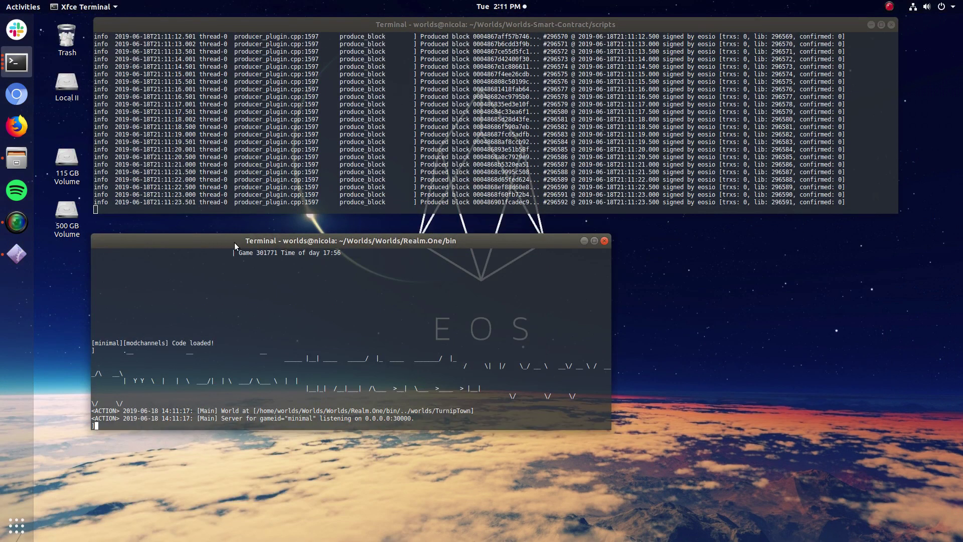
drag(234, 242, 197, 240)
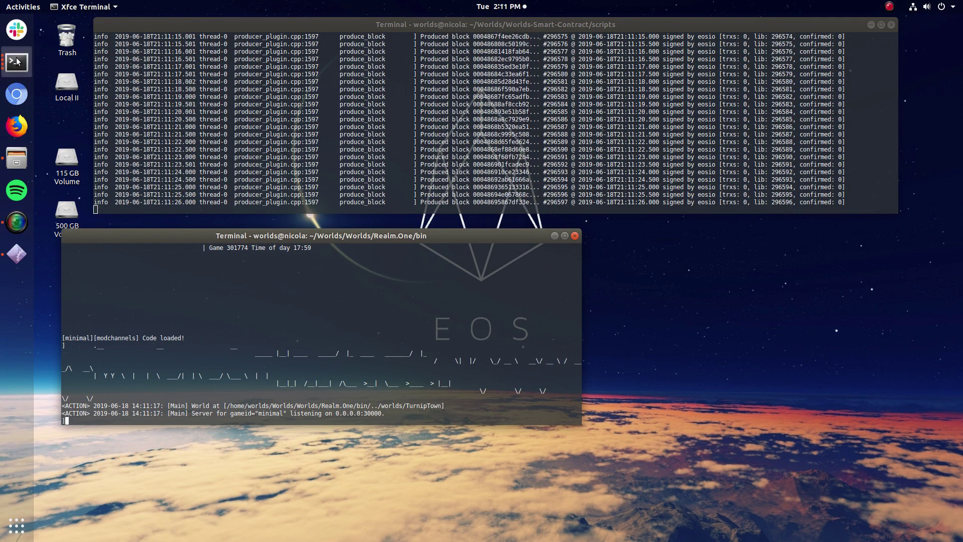
key(ctrl+alt+t)
key(ctrl+alt+t)
drag(237, 80, 327, 306)
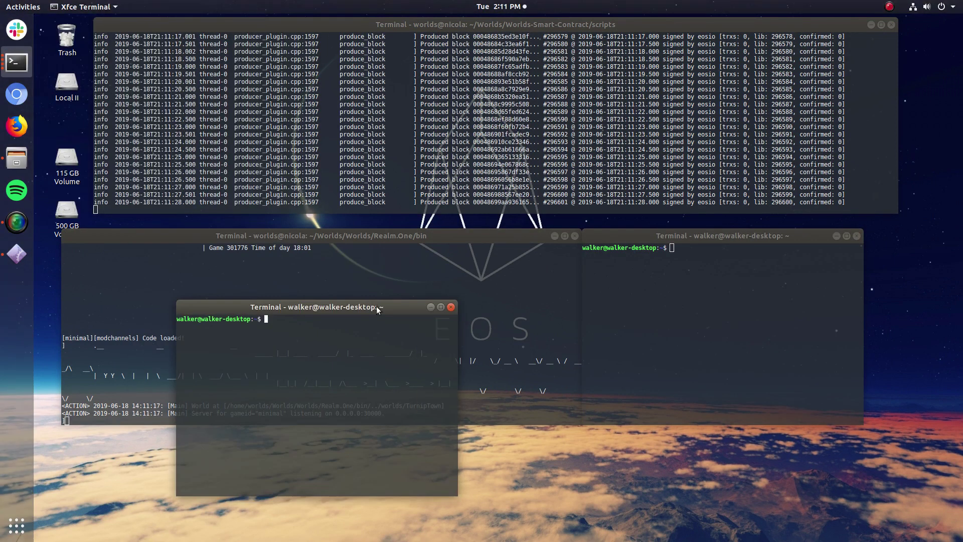
click(657, 262)
text(ssh 192.168)
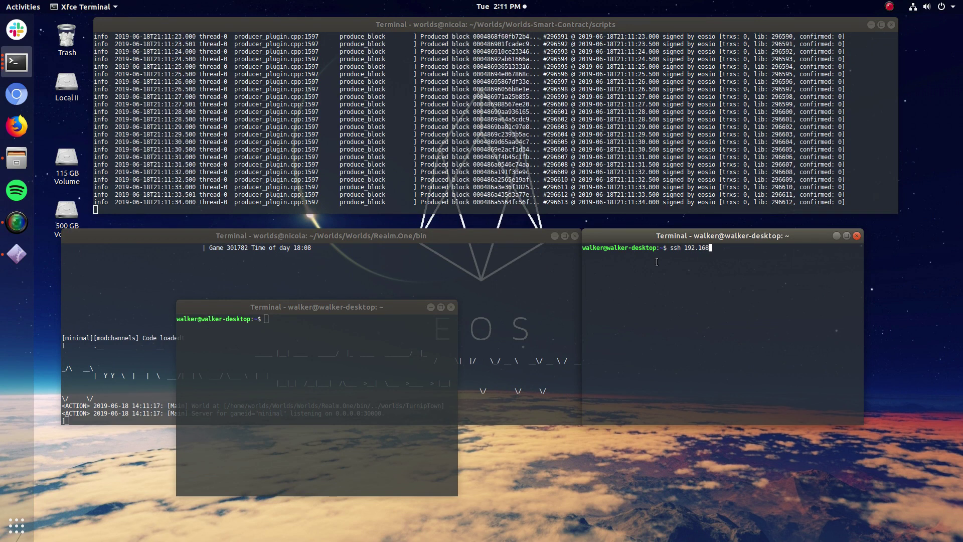
text(.10.35)
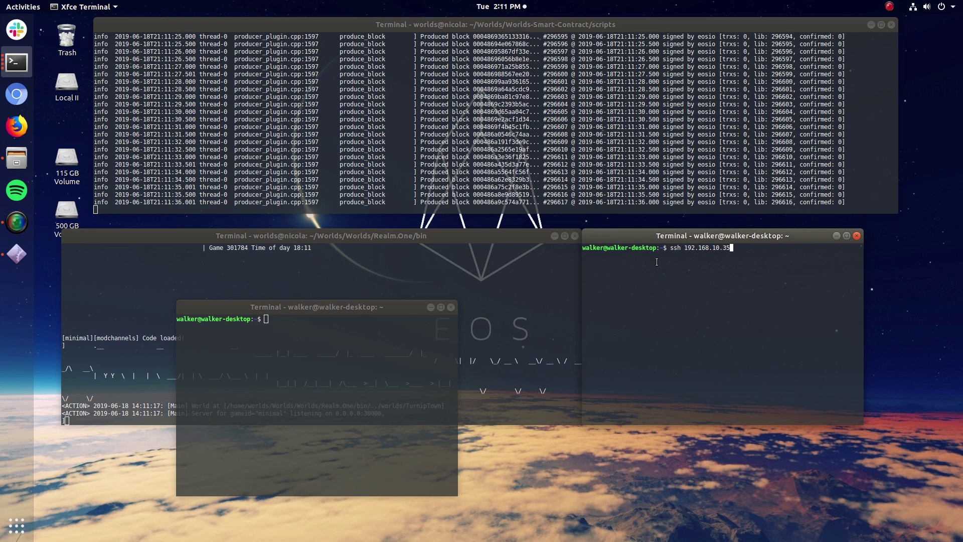
key(ctrl+Left)
key(ctrl+Left)
key(ctrl+Left)
key(ctrl+Left)
text(worlds)
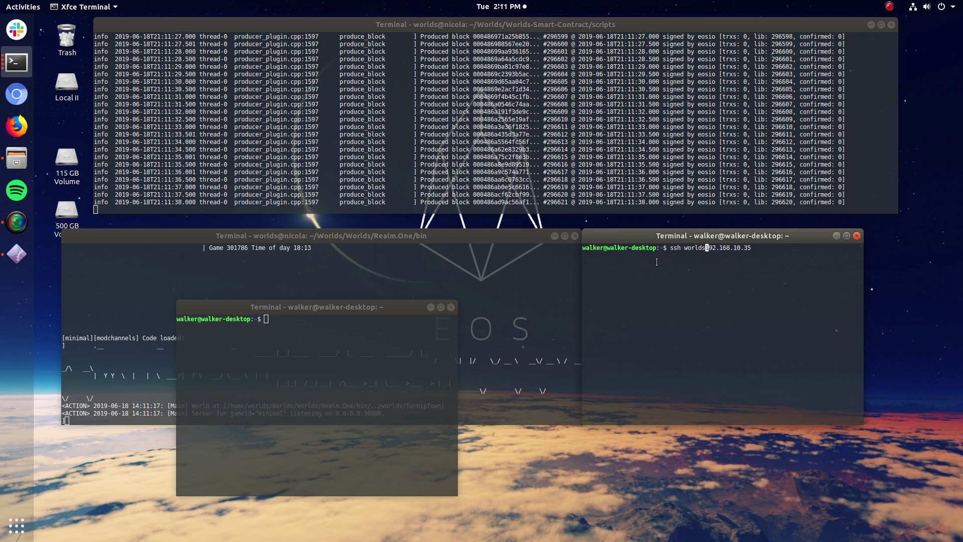
text(@)
key(Return)
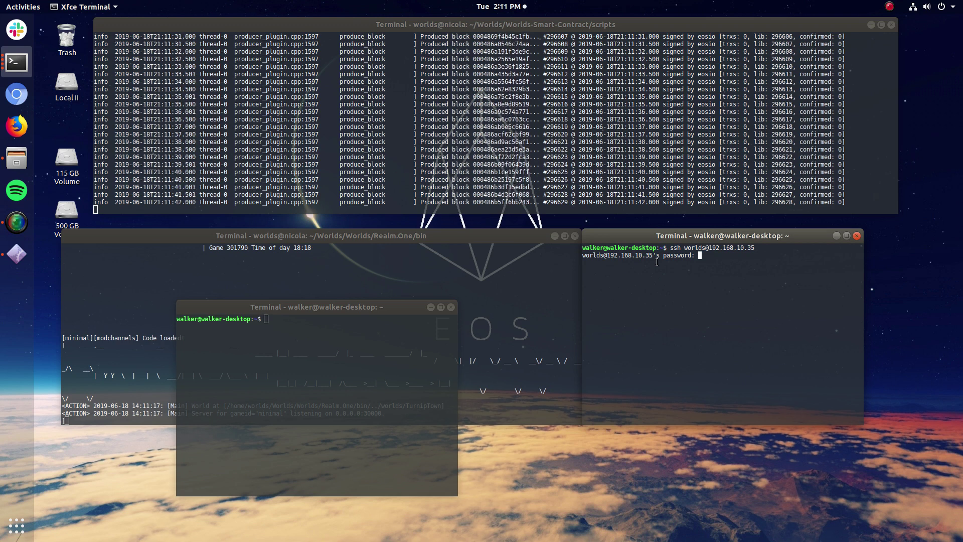
key(Return)
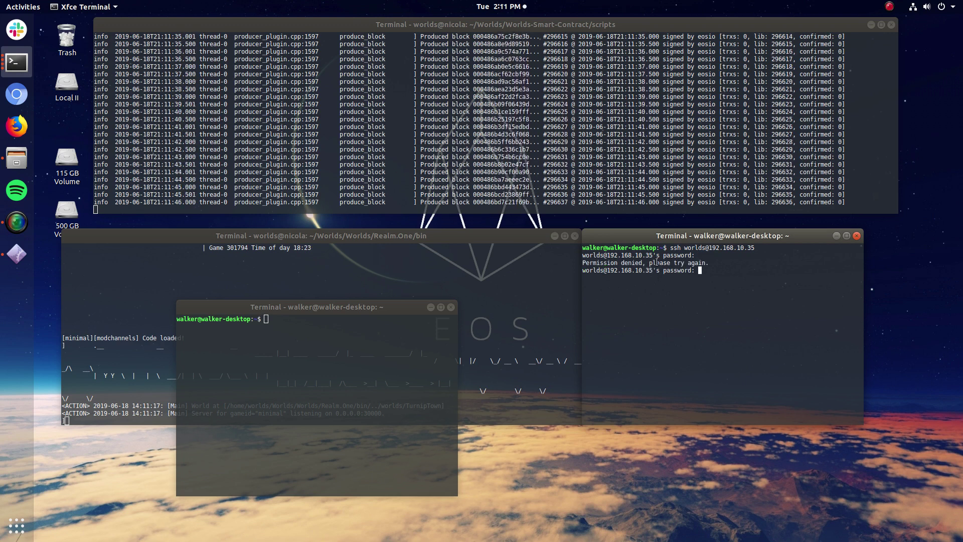
key(Return)
Clear the newly connected terminal and list the remote home directory
key(ctrl+l)
text(l)
key(Return)
text(sls)
key(Return)
text(ls)
key(Return)
Change into Worlds/Worlds-Engine and list its files
text(cd )
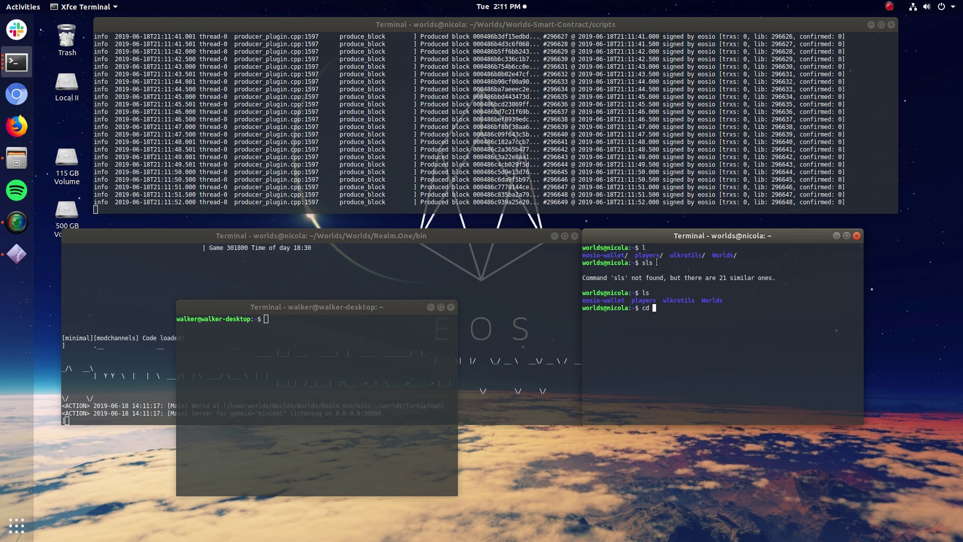
text(W)
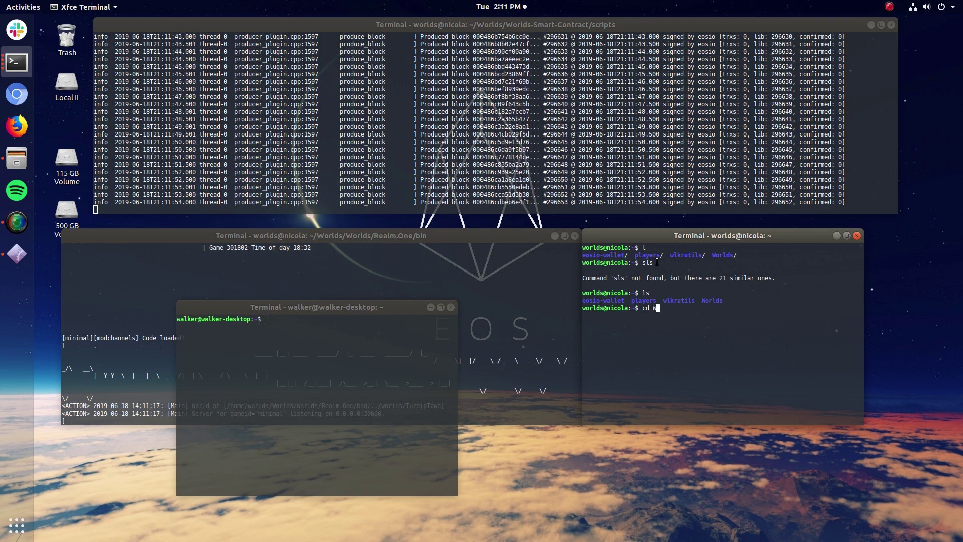
text(orlds/Worlds-)
key(Tab)
key(Return)
text(ls)
key(Return)
Check the whitepaper's architecture diagram on the other workspace, return to the terminals and start the Worlds Engine with node server.js
key(ctrl+alt+Down)
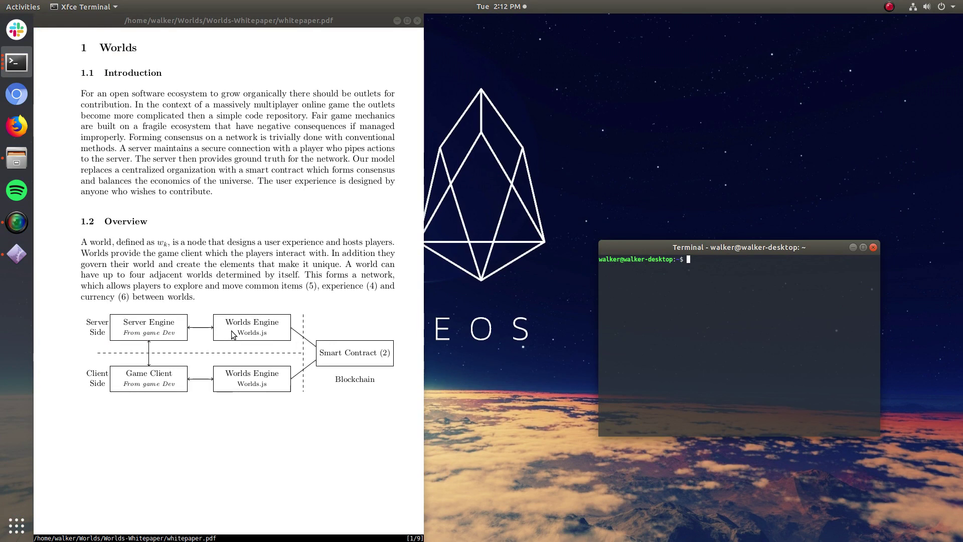
key(ctrl+alt+Up)
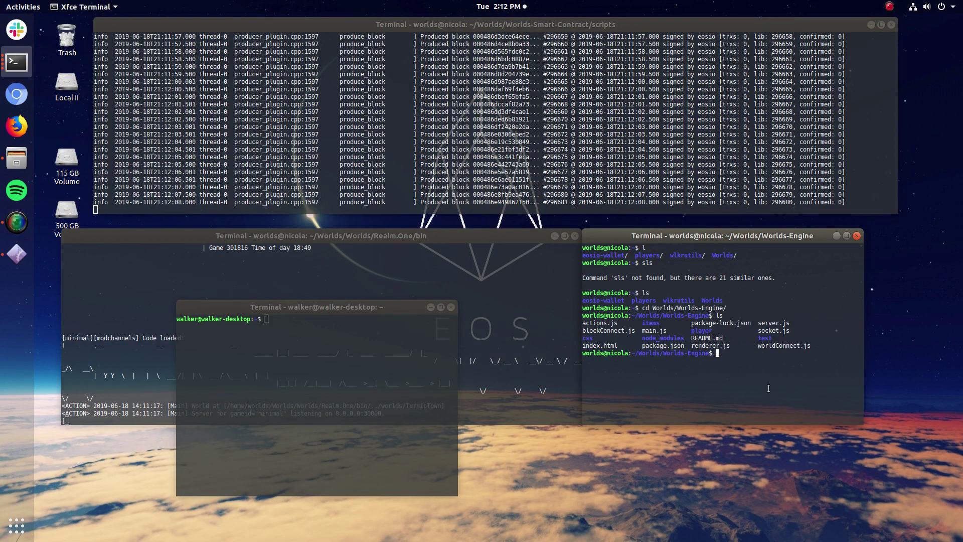
text(node server.js)
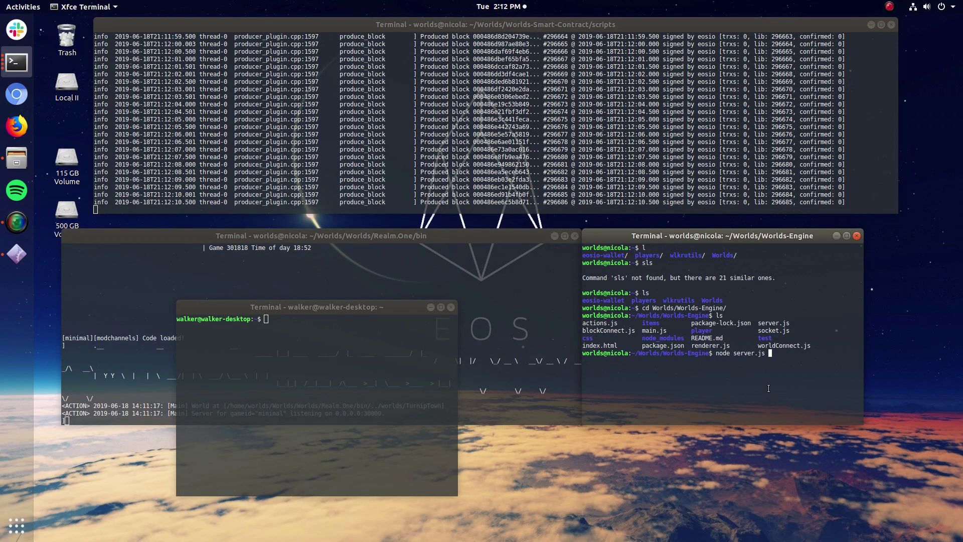
key(Return)
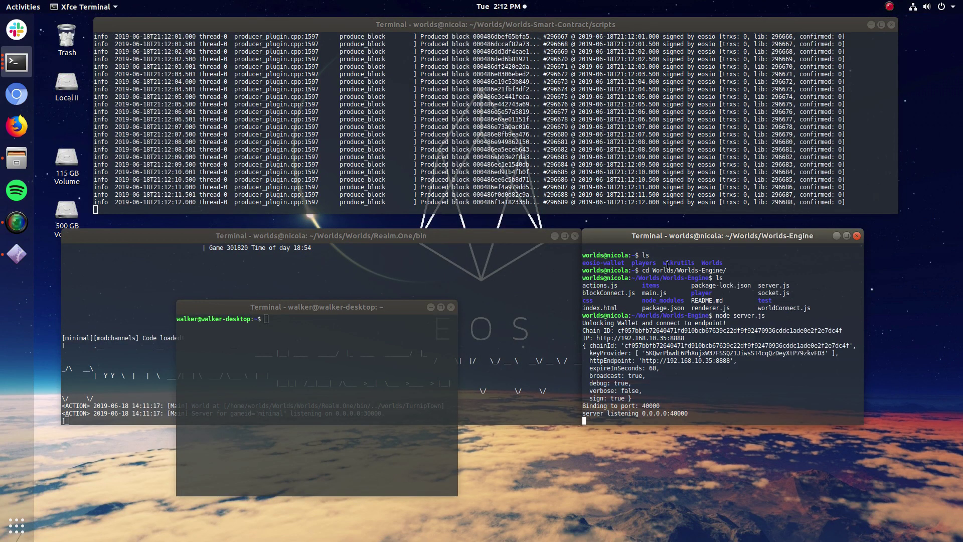
Highlight the chain ID in the Worlds Engine output and rearrange the terminal windows to uncover the unused local terminal
drag(668, 236, 694, 233)
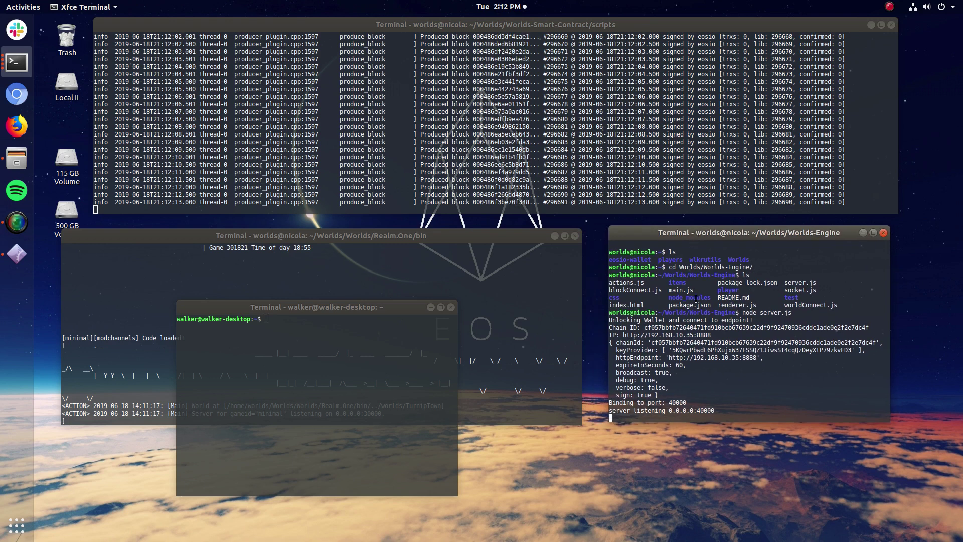
double_click(713, 342)
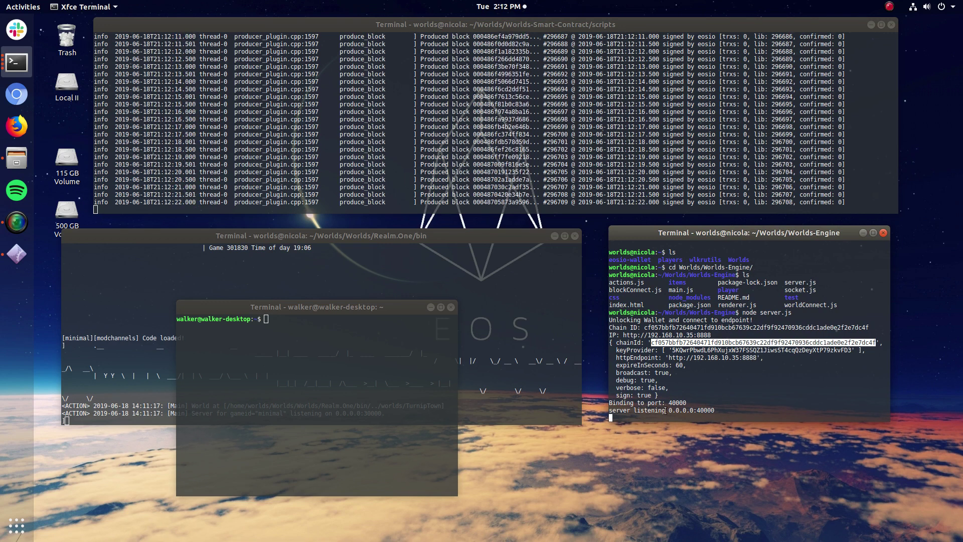
key(ctrl+d)
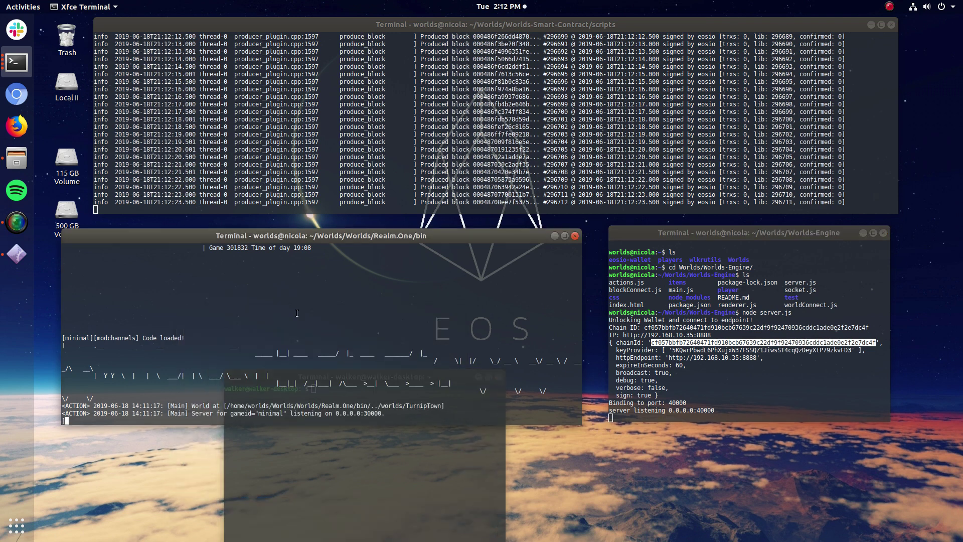
drag(273, 236, 285, 153)
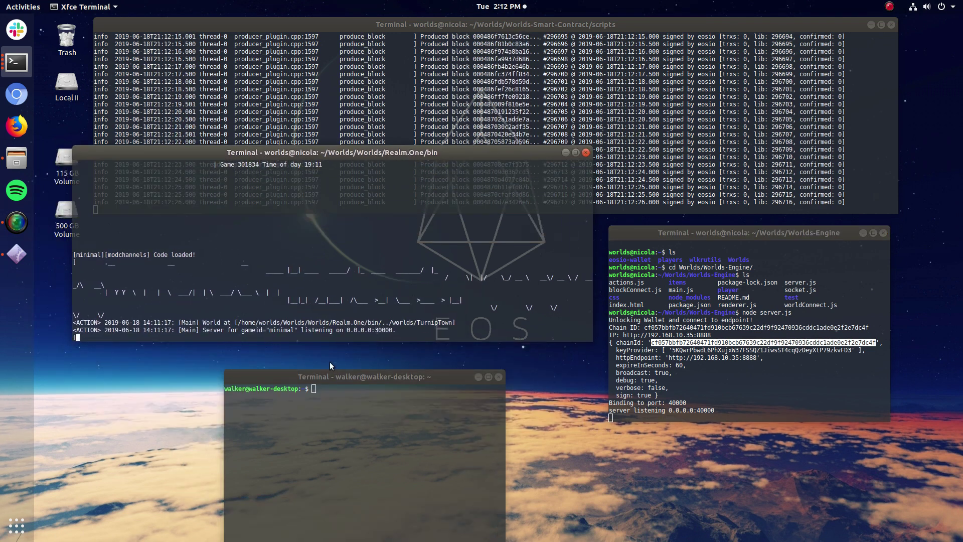
drag(332, 377, 361, 349)
Try to connect the unused terminal over SSH to 192.168.10.35 without specifying a username, entering the account password
text(ssh 192)
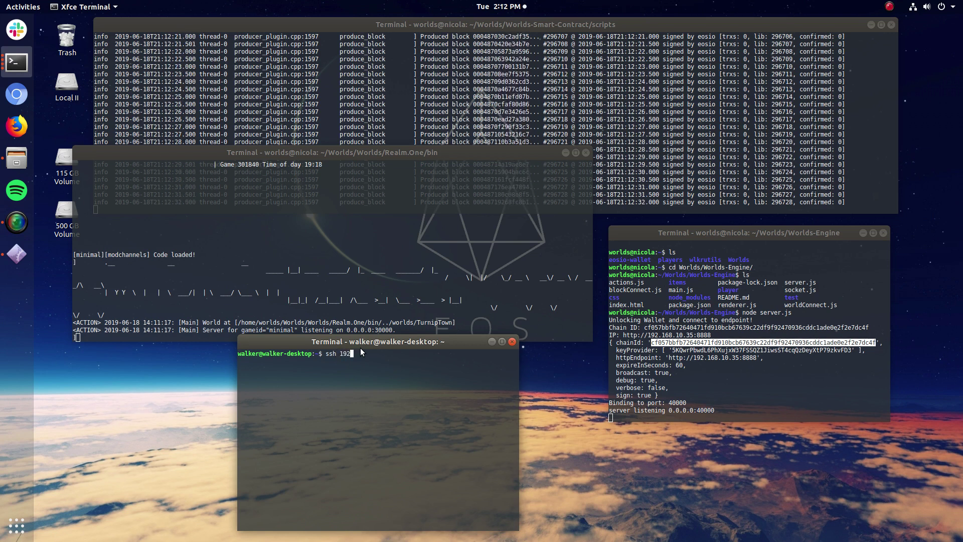
text(.168.10.35)
key(Return)
key(Return)
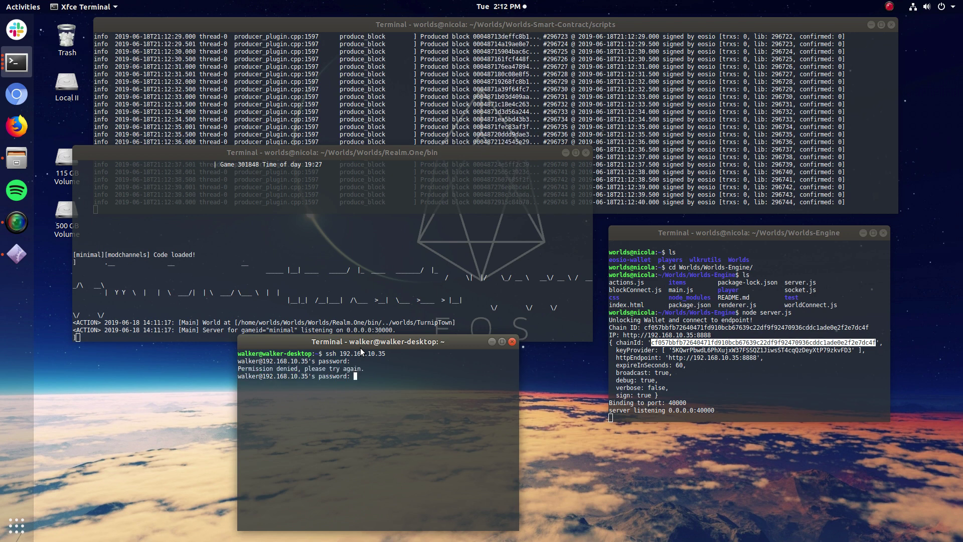
key(Return)
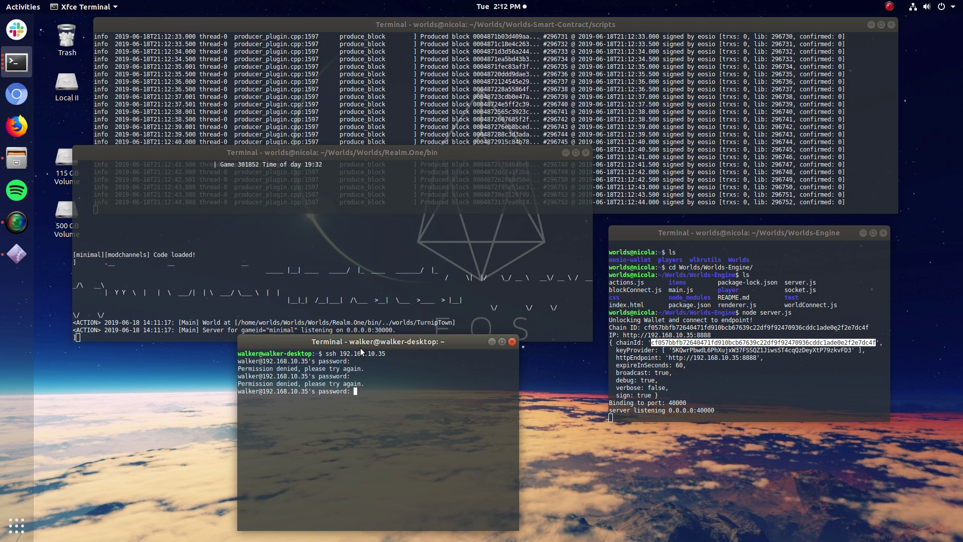
key(ctrl+c)
Reuse the previous SSH command with the worlds@ user for 192.168.10.35 and enter the account password
key(Up)
key(ctrl+Left)
key(ctrl+Left)
key(ctrl+Left)
key(ctrl+Left)
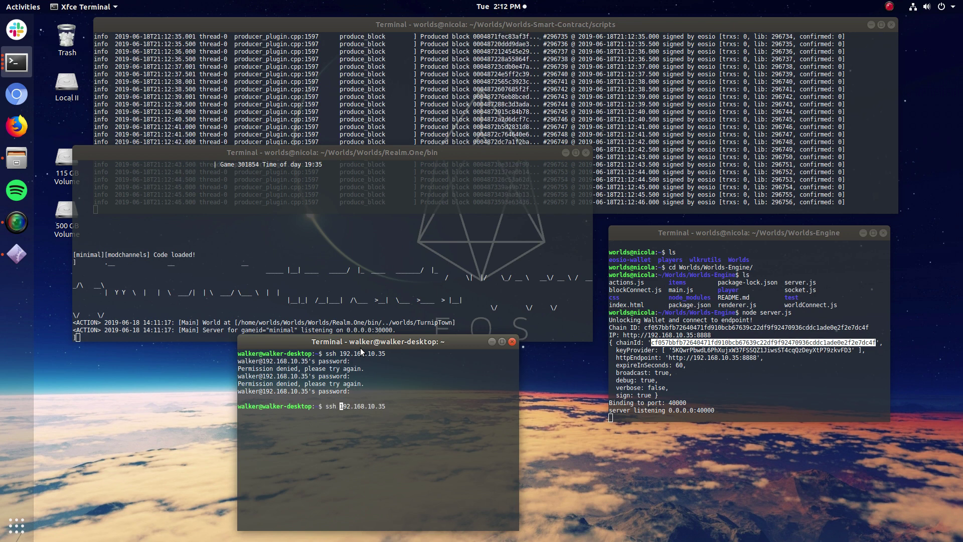
text(worlds@)
key(Return)
key(Return)
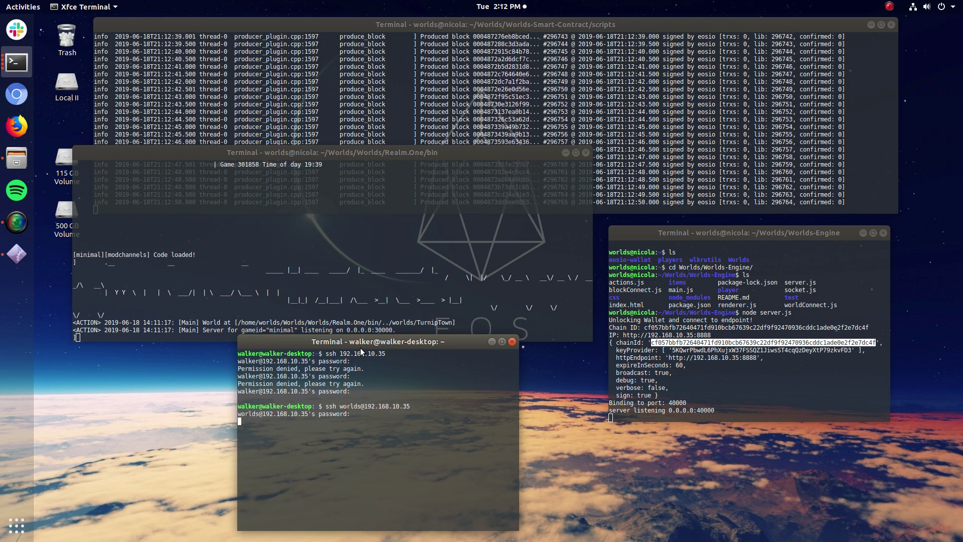
Clear the connected terminal and list the home directory on the remote machine
key(ctrl+l)
text(ls)
key(Return)
Change into Worlds/utils and list its files
text(cd Worlds/u)
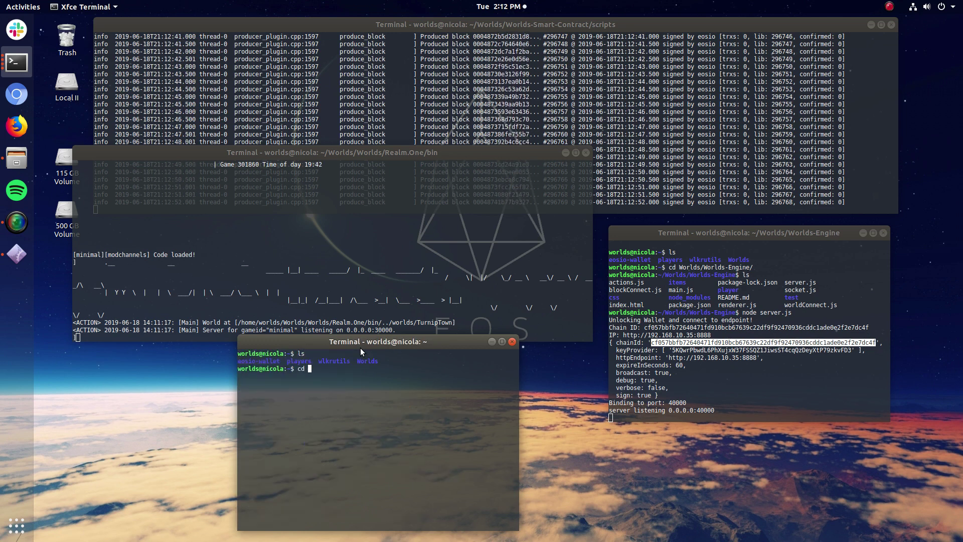
key(Tab)
key(Return)
text(ls)
key(Return)
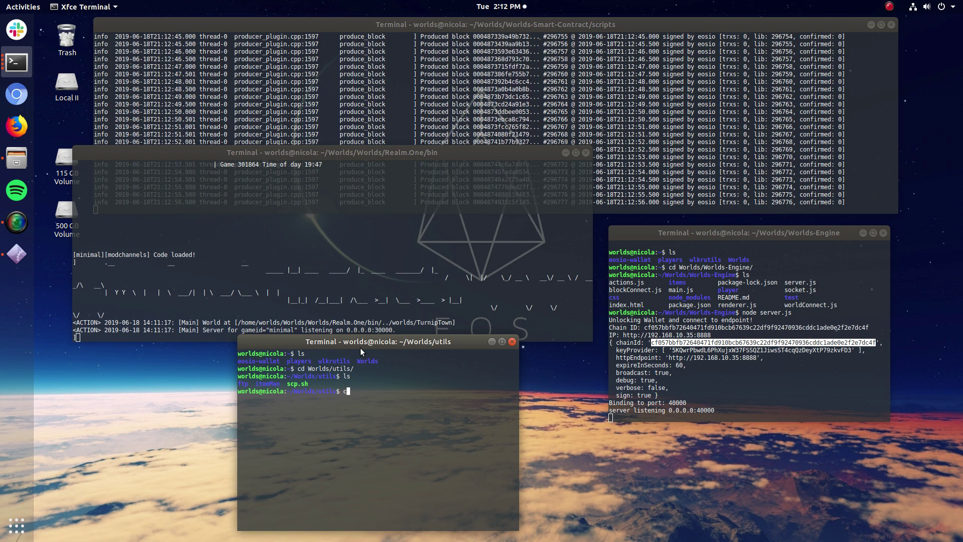
Change into the itemMan directory and list its files
text(cd i)
key(Tab)
key(Return)
text(ls)
key(Return)
Start the item manager with ./man.sh and move its terminal window aside
text(./men)
key(Return)
text(./man.sh)
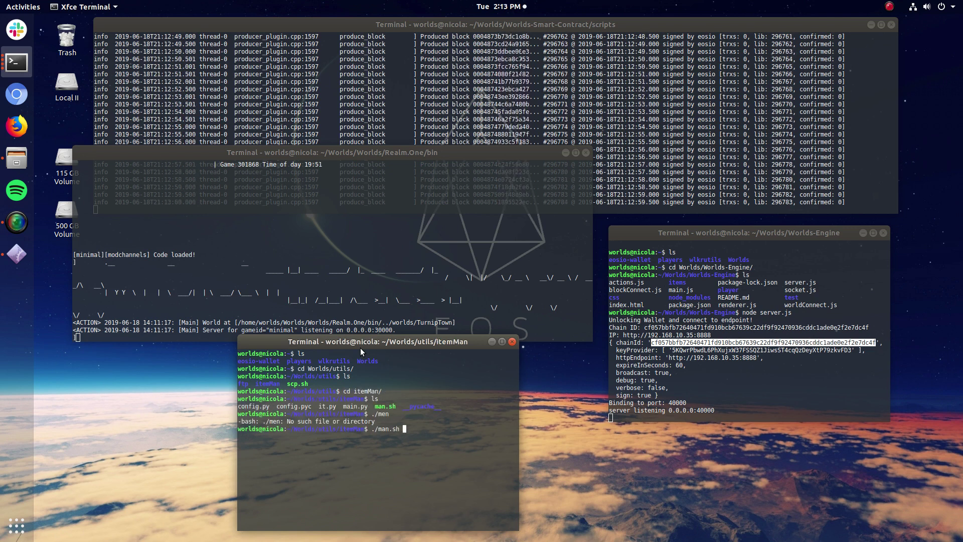
key(Return)
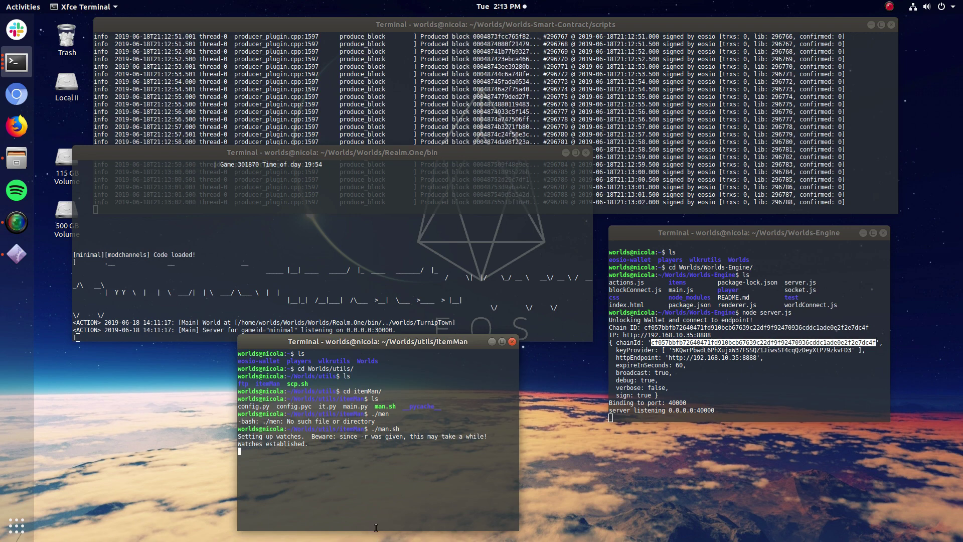
drag(368, 342, 211, 361)
Check the architecture diagram in the whitepaper on the other workspace
key(ctrl+alt+Down)
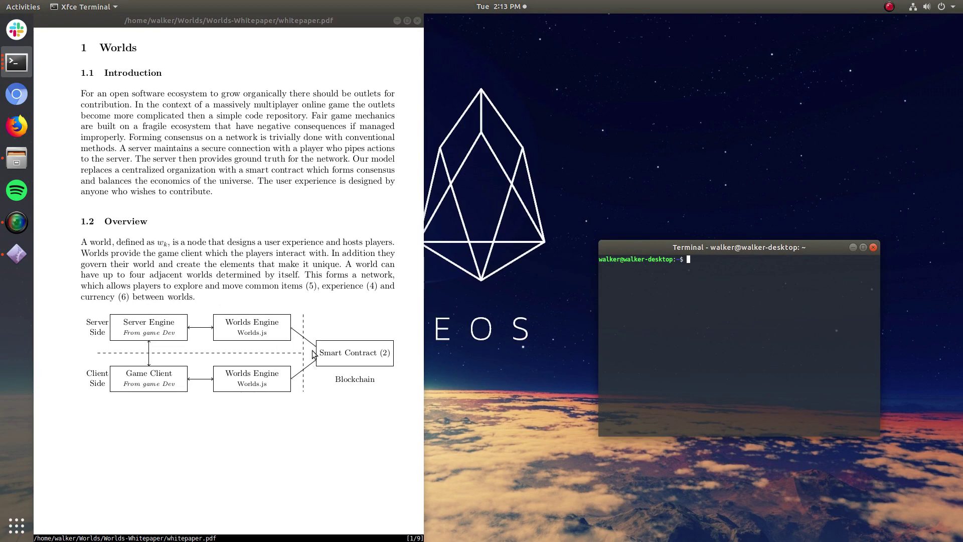
click(241, 22)
key(q)
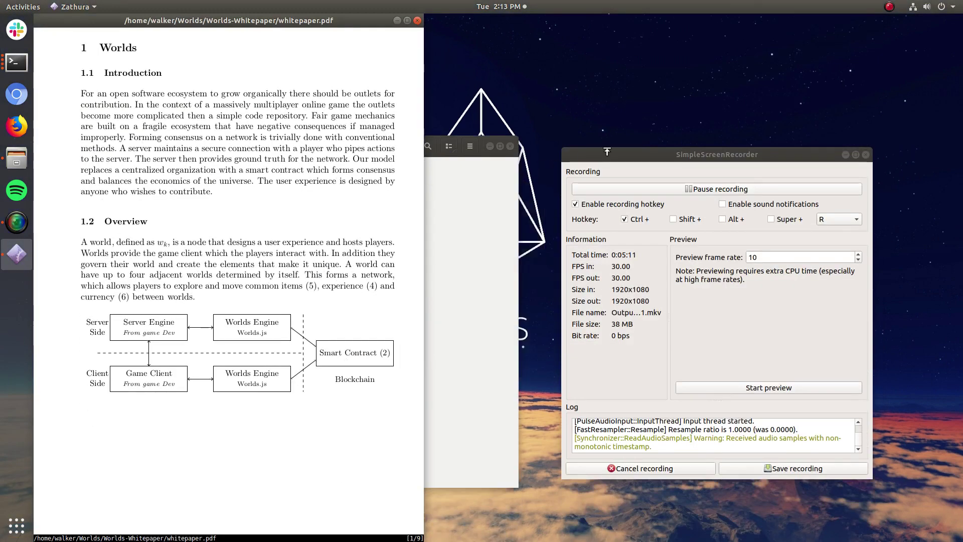
click(607, 151)
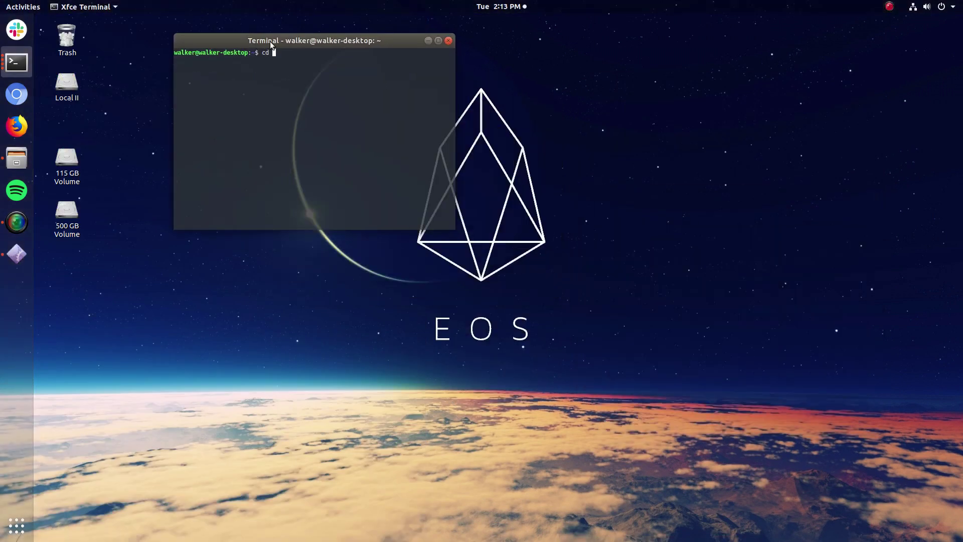
In a local terminal on an empty workspace, change into Worlds and its Worlds-Engine subdirectory, listing the files in each
text(cd Worlds/)
key(Return)
text(ls)
key(Return)
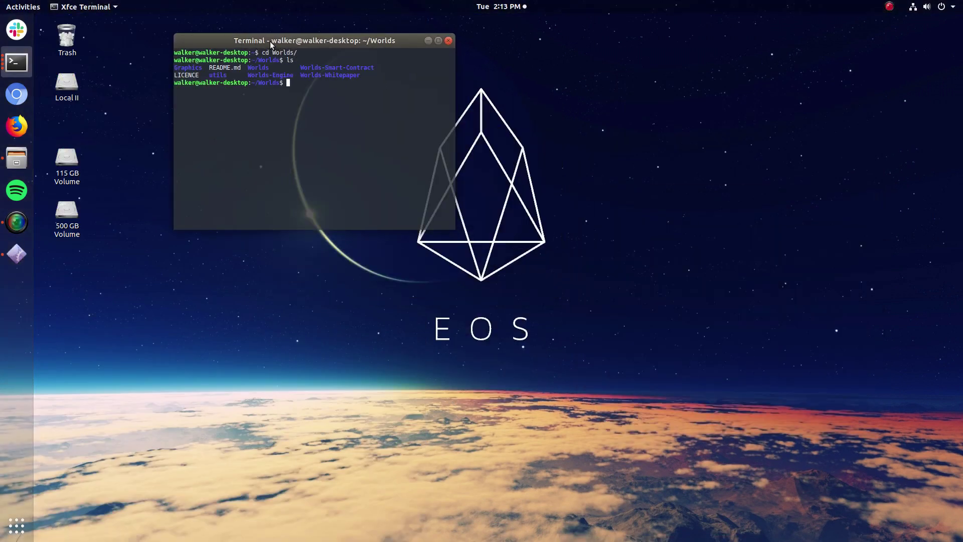
text(cd Worlds-Engine/)
key(Return)
text(ls)
key(Return)
Start the Worlds Engine client with npm start
text(.)
key(BackSpace)
text(npm start)
key(Return)
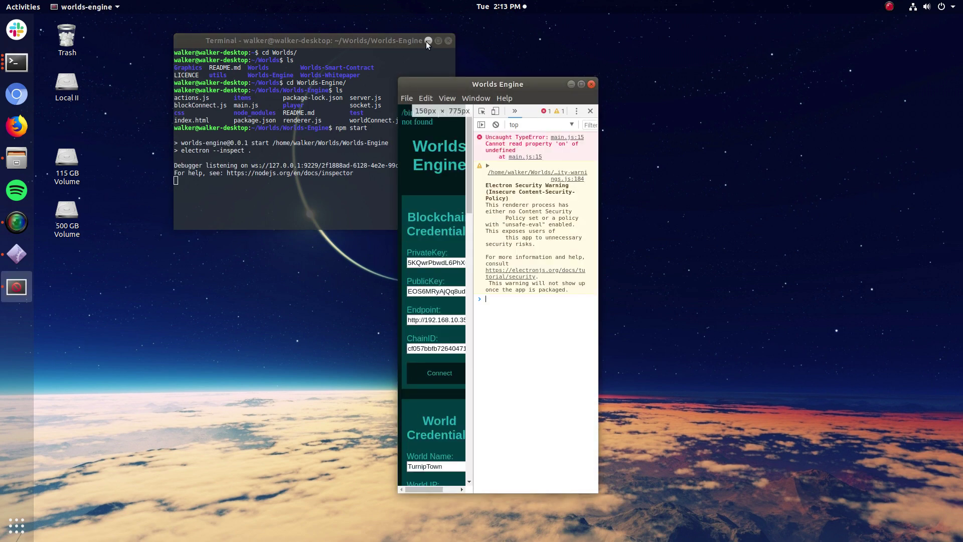
Close the client's developer tools, hide the terminal, and move and enlarge the Worlds Engine window to nearly full screen height
click(428, 41)
click(590, 110)
drag(496, 84, 213, 45)
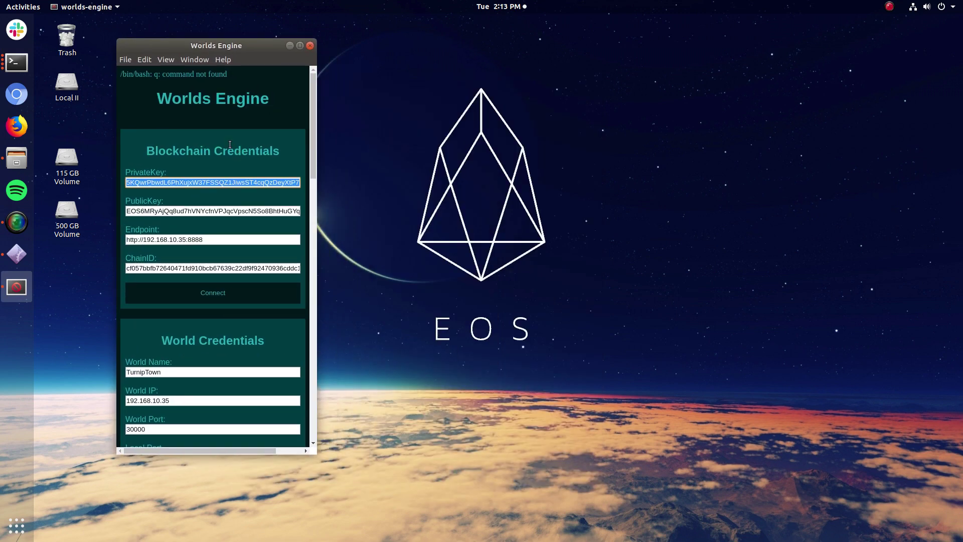
click(255, 172)
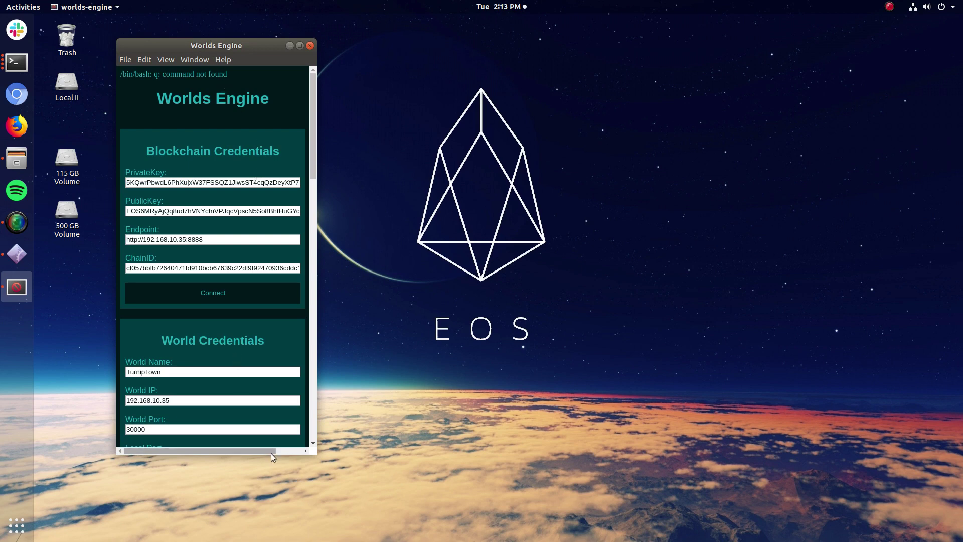
drag(271, 454, 274, 538)
drag(213, 41, 209, 22)
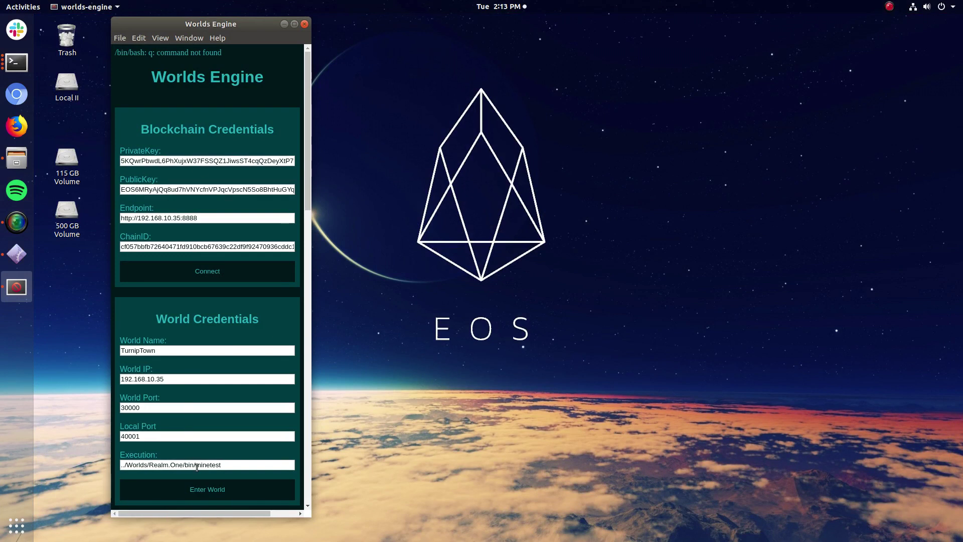
drag(226, 517, 231, 536)
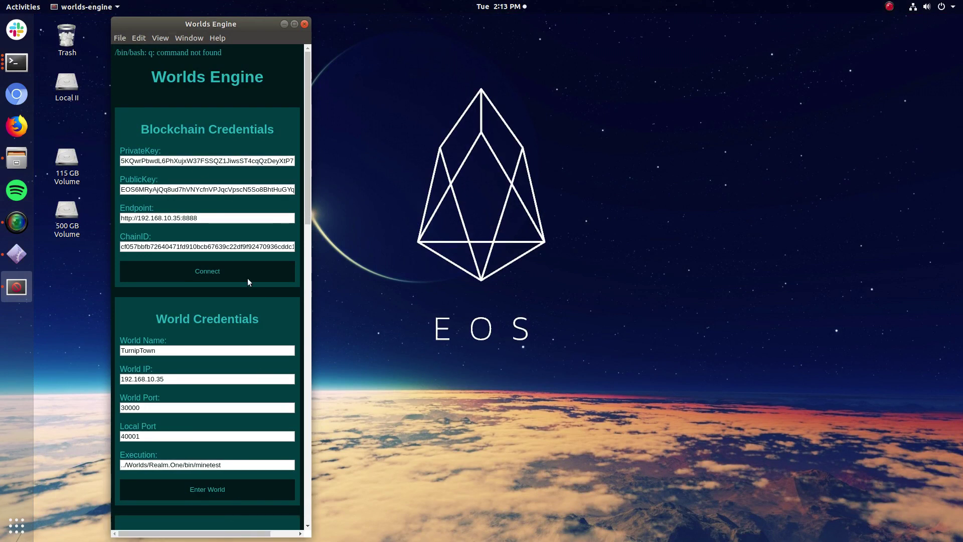
Point out the private key, public key, endpoint and chain ID fields, and connect the client to the blockchain
double_click(193, 161)
double_click(195, 189)
triple_click(221, 218)
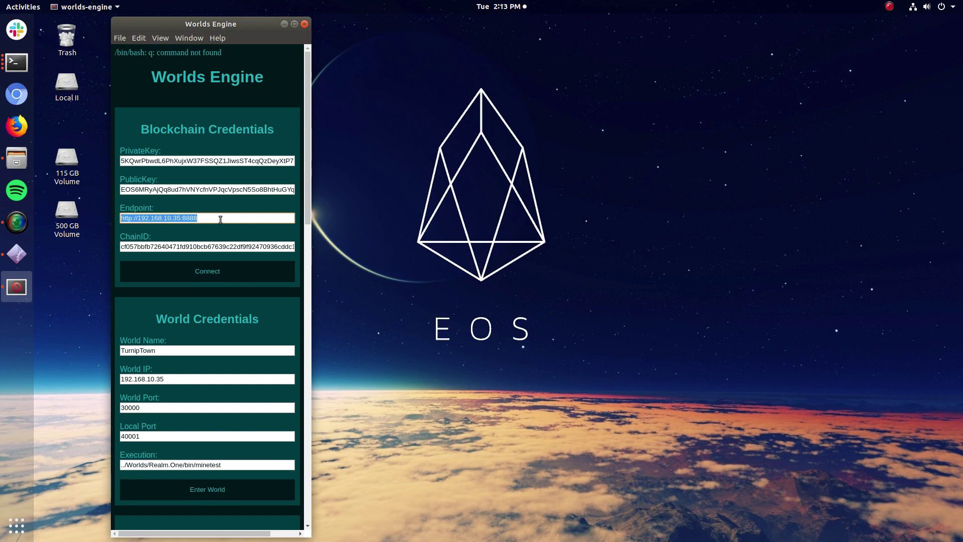
double_click(216, 247)
click(215, 275)
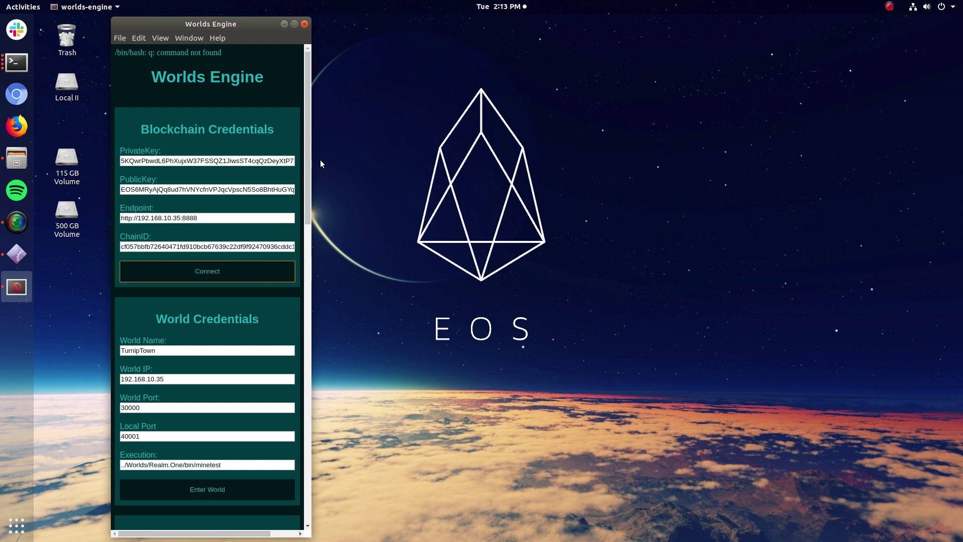
Examine the World Credentials section: world name, world IP, world port, local port and execution path
scroll(309, 166, down, 1)
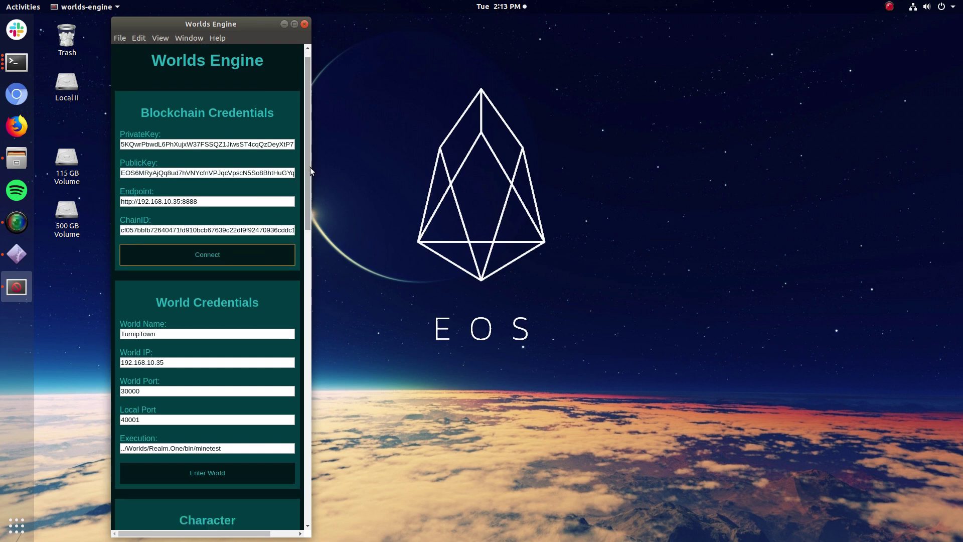
scroll(311, 170, down, 1)
scroll(309, 219, down, 4)
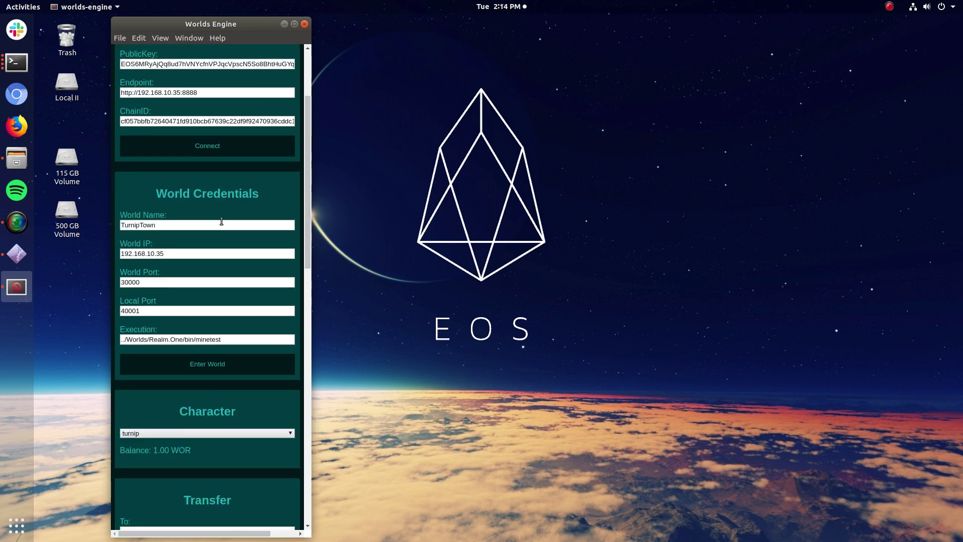
scroll(222, 224, down, 1)
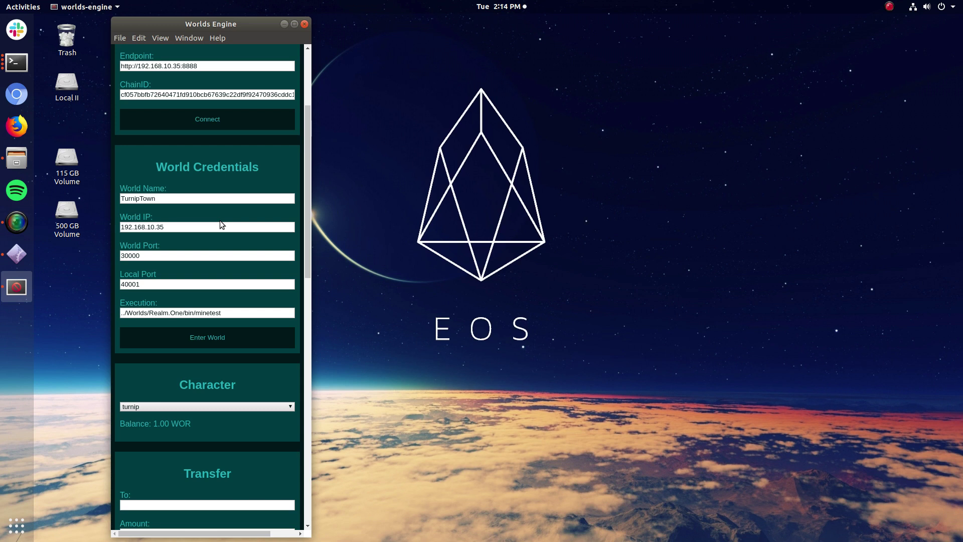
double_click(188, 201)
key(Home)
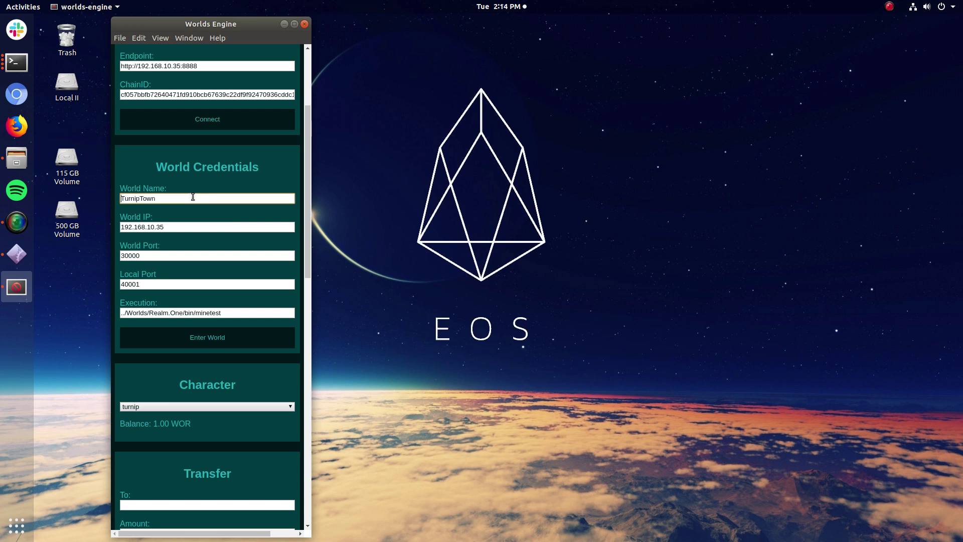
click(198, 227)
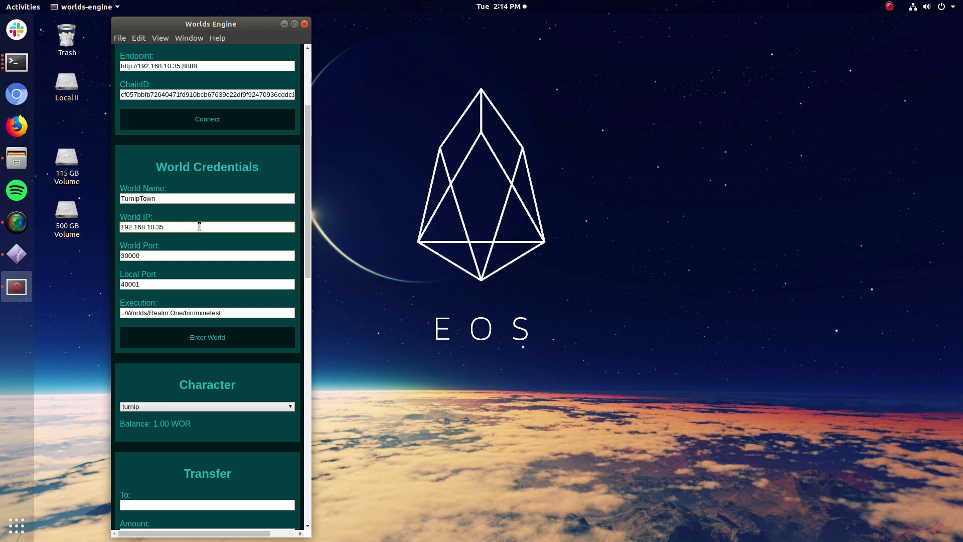
click(186, 254)
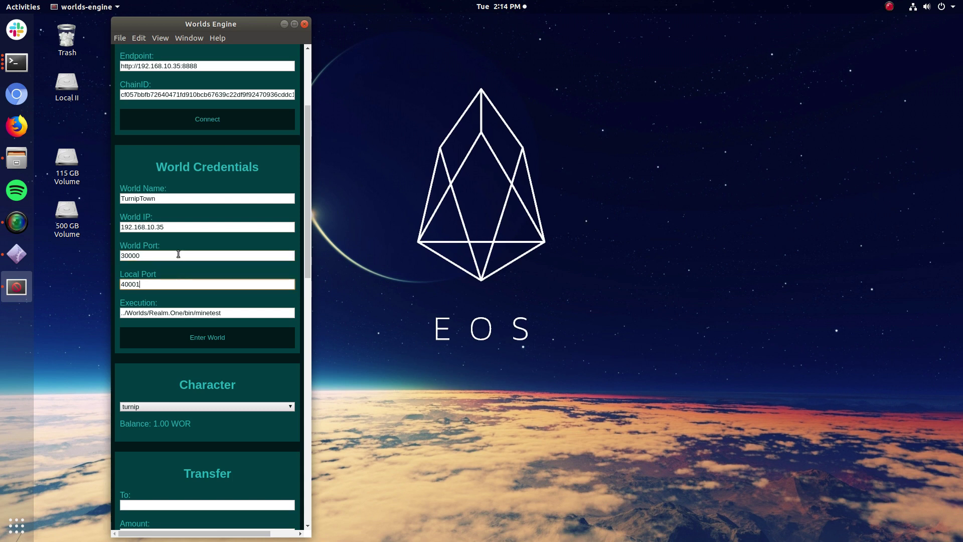
click(179, 286)
drag(230, 311, 120, 312)
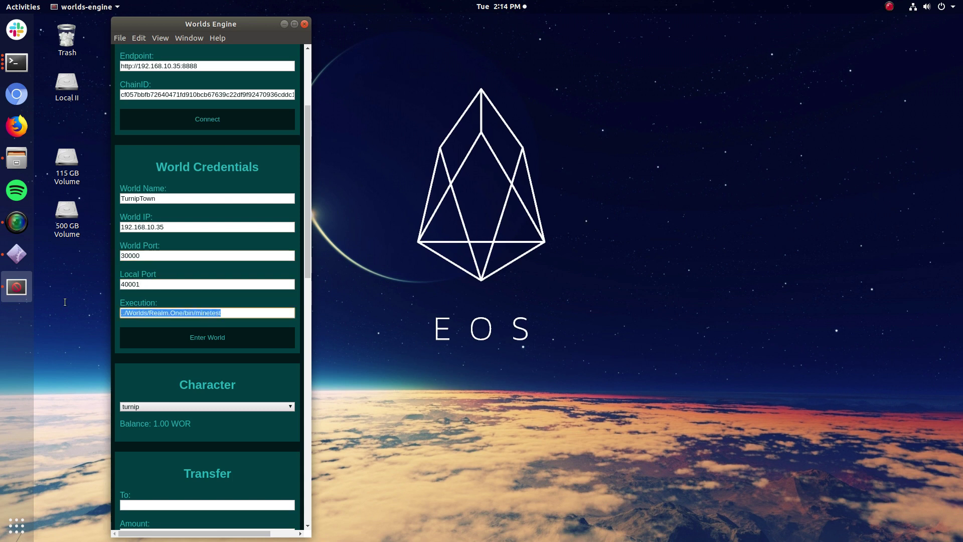
Open another local terminal, enlarge it beside the Worlds Engine window, and start the ranger file manager
click(14, 60)
drag(593, 211, 764, 332)
drag(485, 22, 608, 126)
text(ranger)
key(Return)
Search the home directory in ranger for Worlds and open that folder
key(colon)
key(Escape)
key(slash)
text(Worlds)
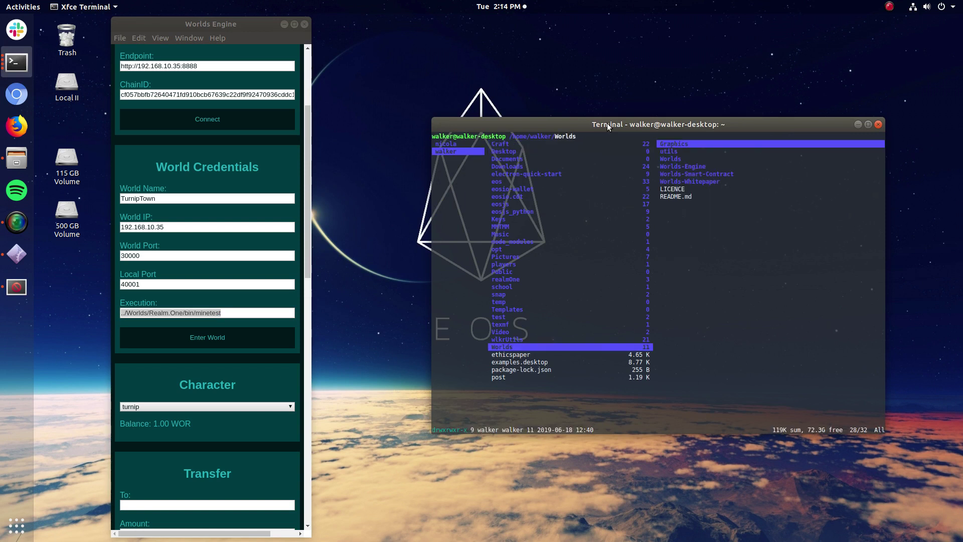
key(Right)
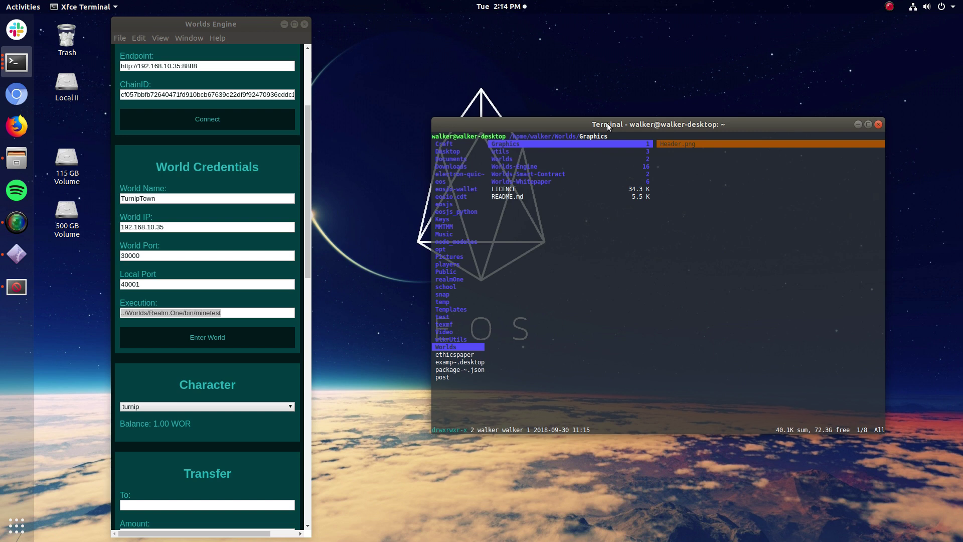
Open the inner Worlds subfolder in ranger to view Realm.One's contents, moving the terminal further from the Worlds Engine window
key(Down)
key(Down)
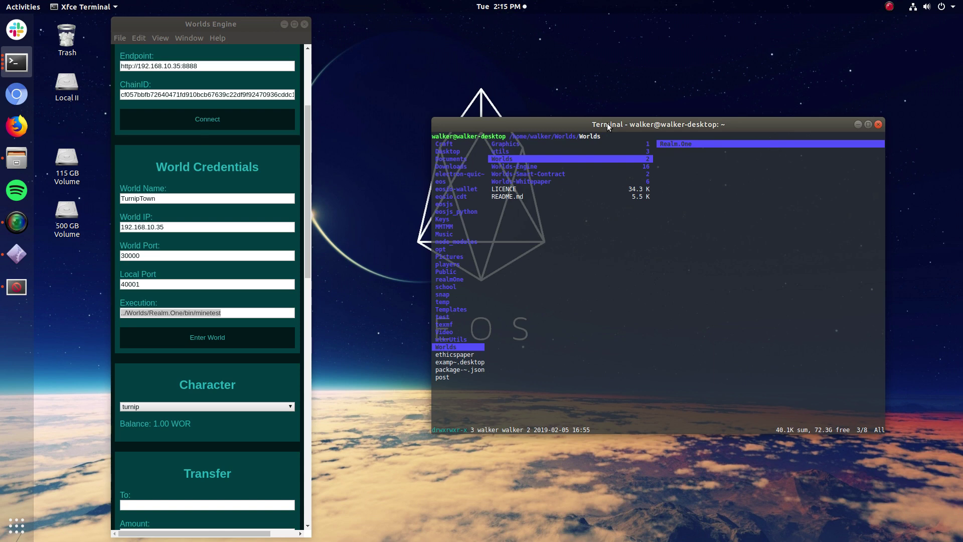
key(Down)
key(Up)
key(Up)
key(Down)
drag(608, 126, 661, 89)
key(Right)
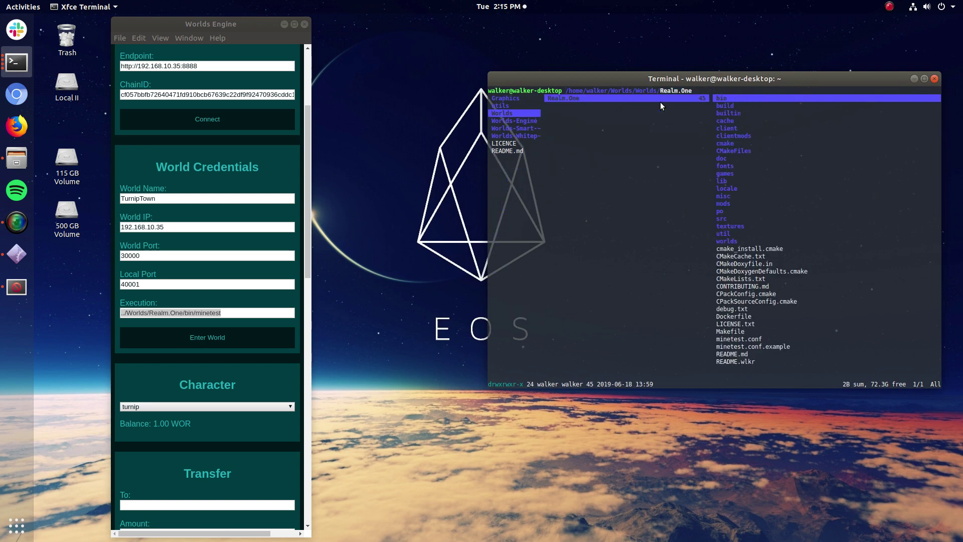
Inspect the bin folder inside Realm.One in ranger and return to the outer Worlds folder
key(Right)
key(Right)
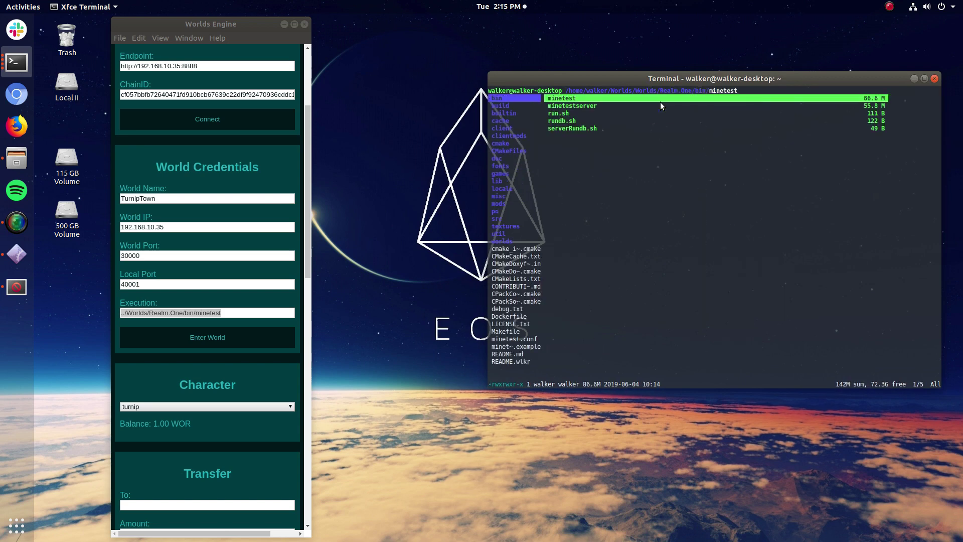
key(Left)
key(Left)
key(Left)
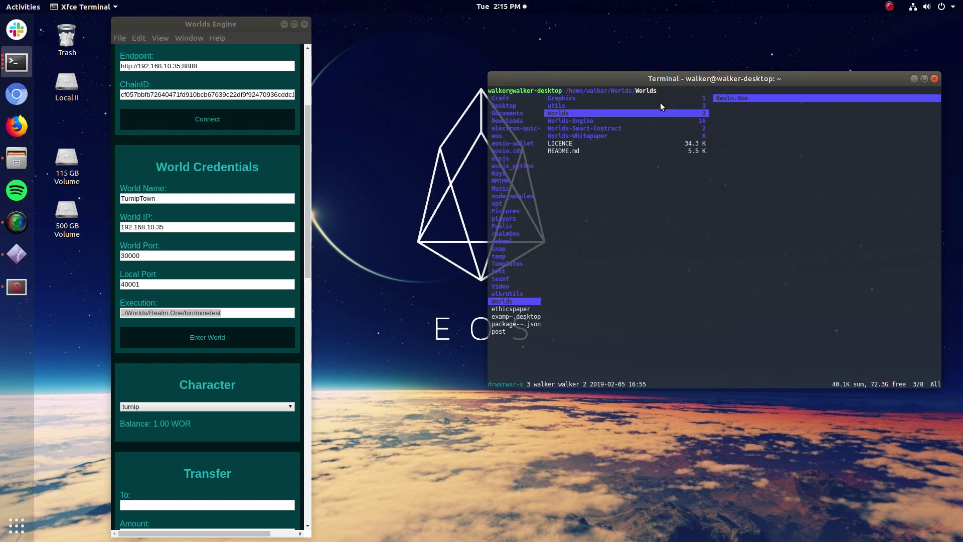
Enter the TurnipTown world from Worlds Engine and walk the character forward through the Minetest game
click(187, 342)
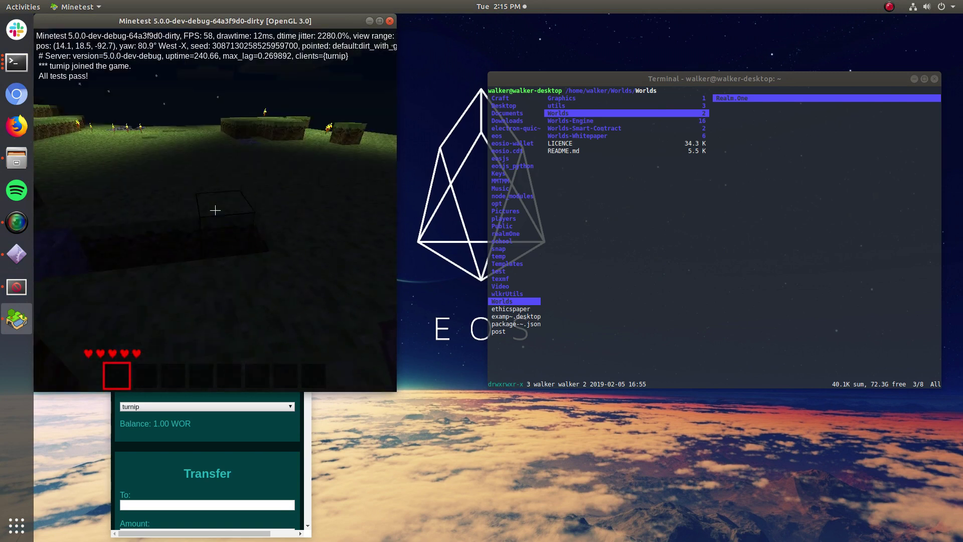
key(w)
key(w)
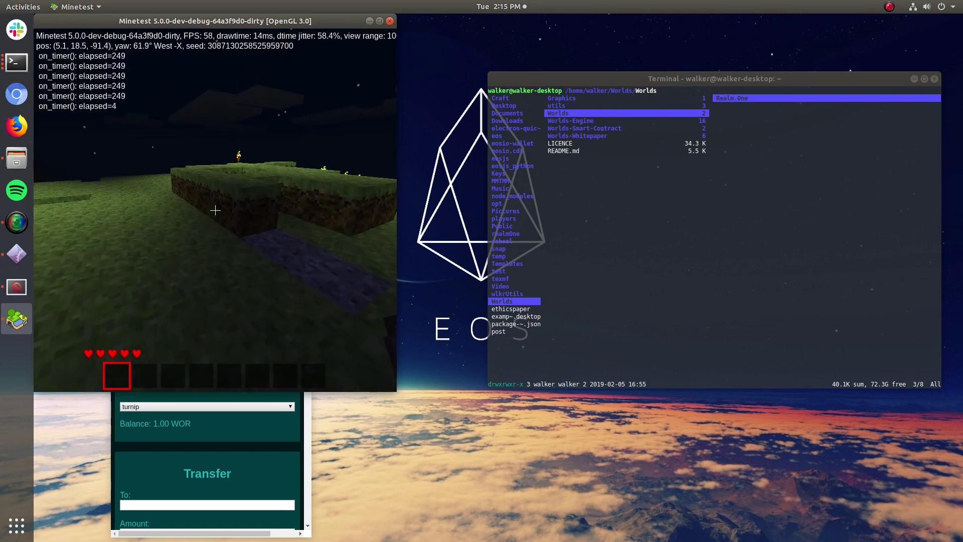
key(w)
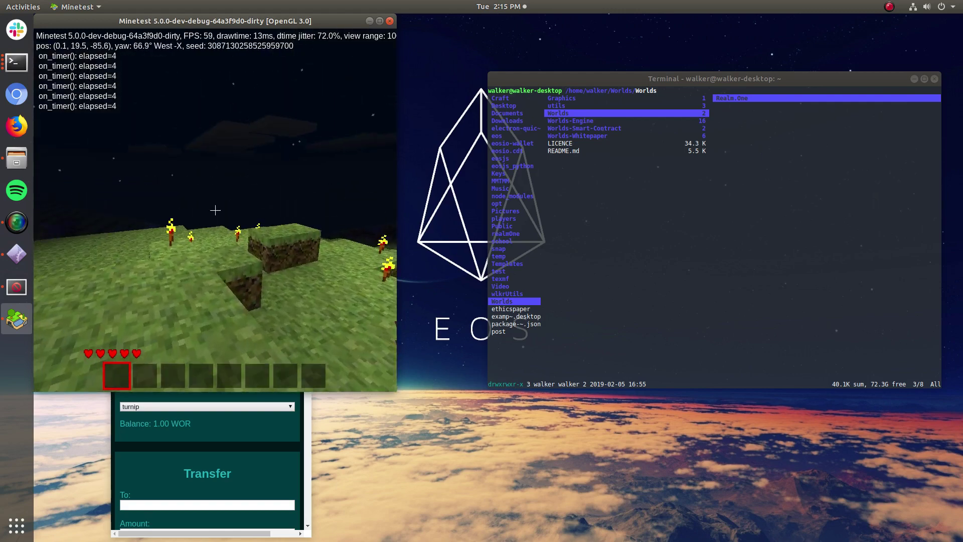
Pause the Minetest game and move its window beside Worlds Engine, over the ranger terminal
key(Escape)
drag(294, 20, 724, 116)
key(ctrl+alt+Up)
key(ctrl+alt+Down)
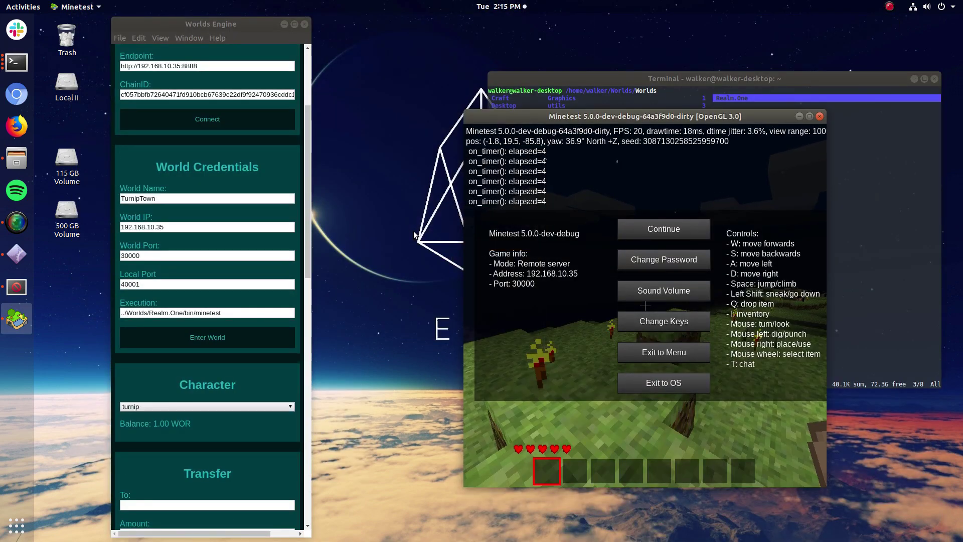
View the whitepaper's overview diagram and move the ranger terminal to that workspace, beside the PDF
key(ctrl+alt+Down)
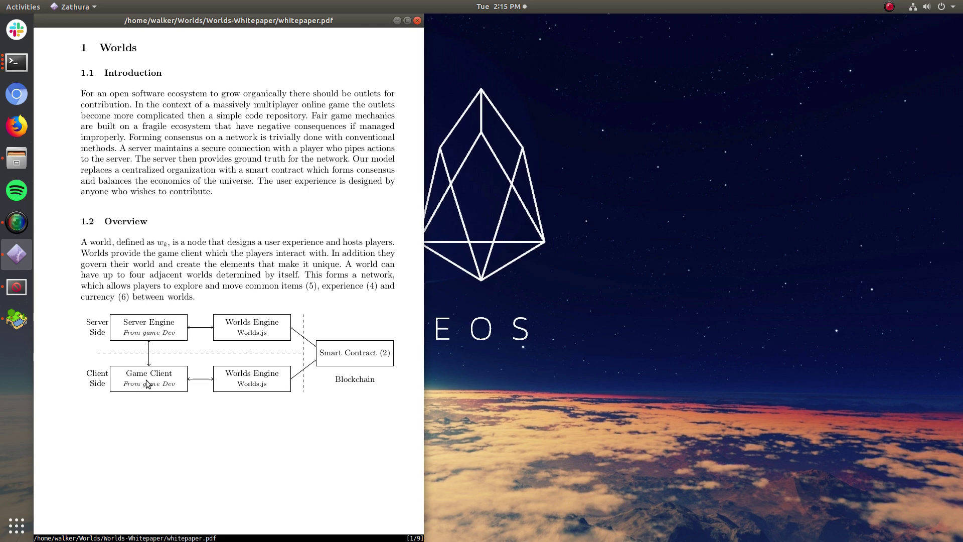
key(ctrl+alt+Down)
key(ctrl+alt+Up)
key(ctrl+alt+Up)
click(669, 77)
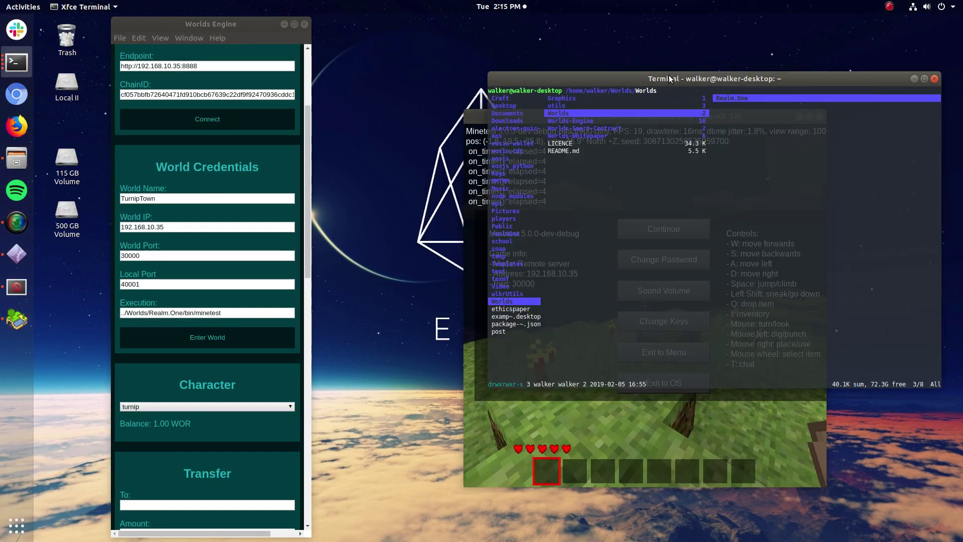
key(ctrl+alt+Down)
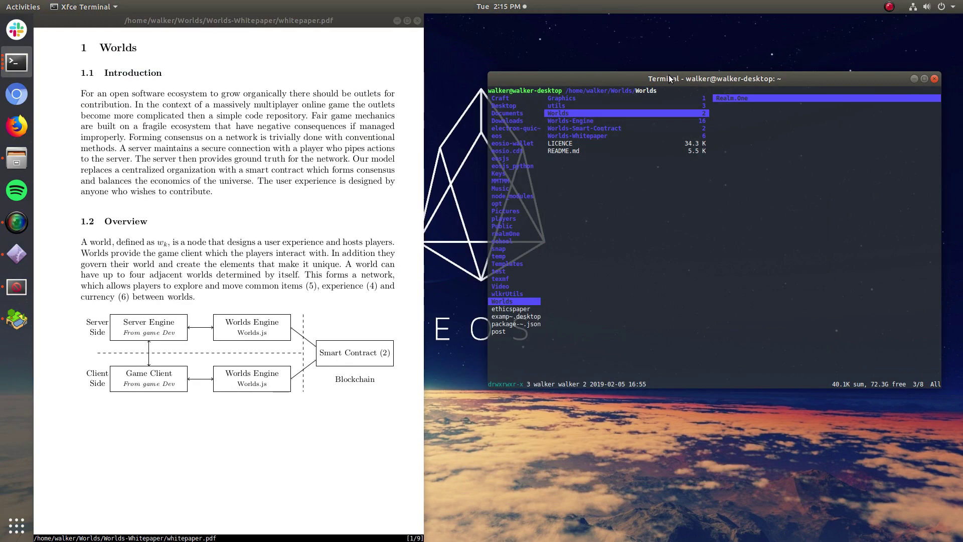
Open player.json from the Worlds-Engine player folder in ranger and shift the terminal slightly towards the whitepaper
key(h)
key(l)
key(j)
key(l)
key(j)
key(j)
key(j)
key(l)
key(l)
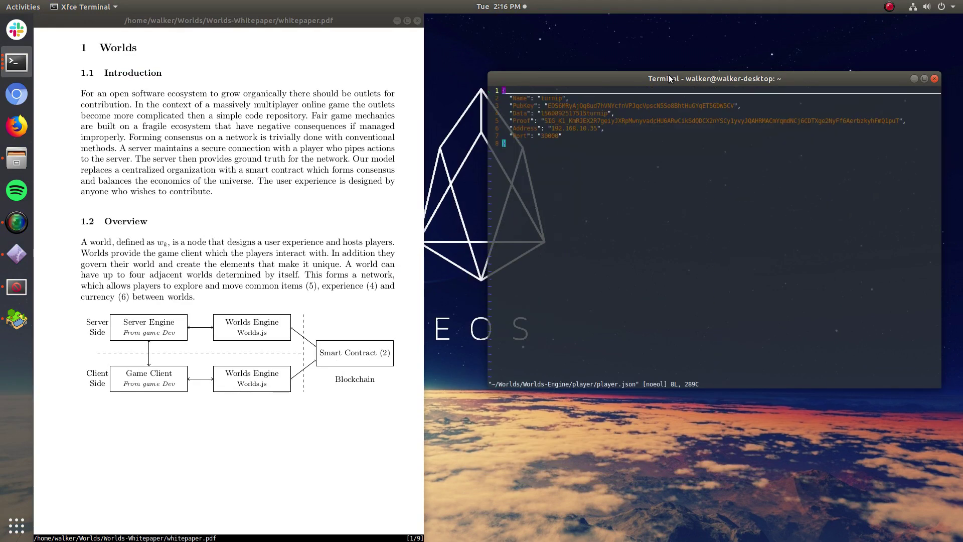
drag(572, 78, 556, 79)
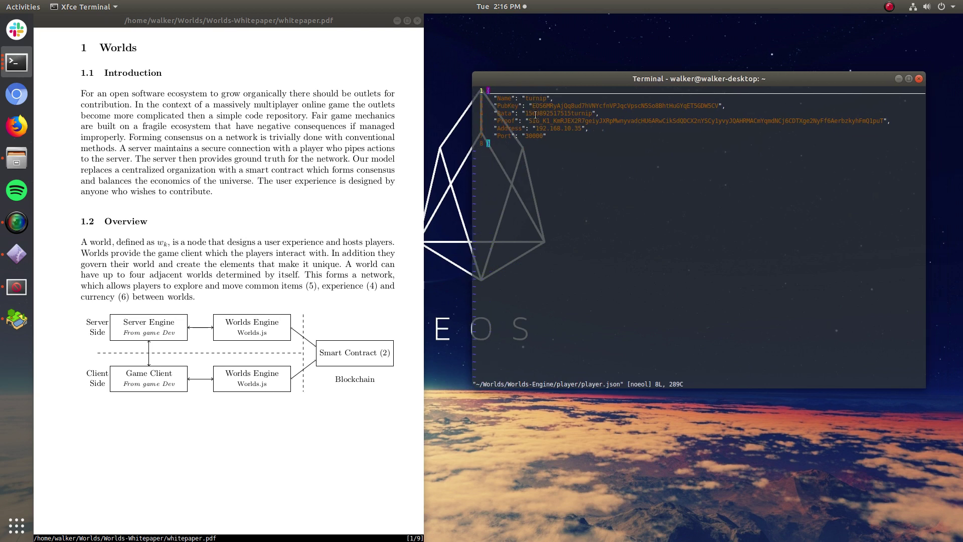
Examine the Data, Proof, Address and Port entries in player.json, highlighting the Data value
drag(525, 113, 593, 114)
click(585, 122)
key(j)
key(j)
key(j)
key(j)
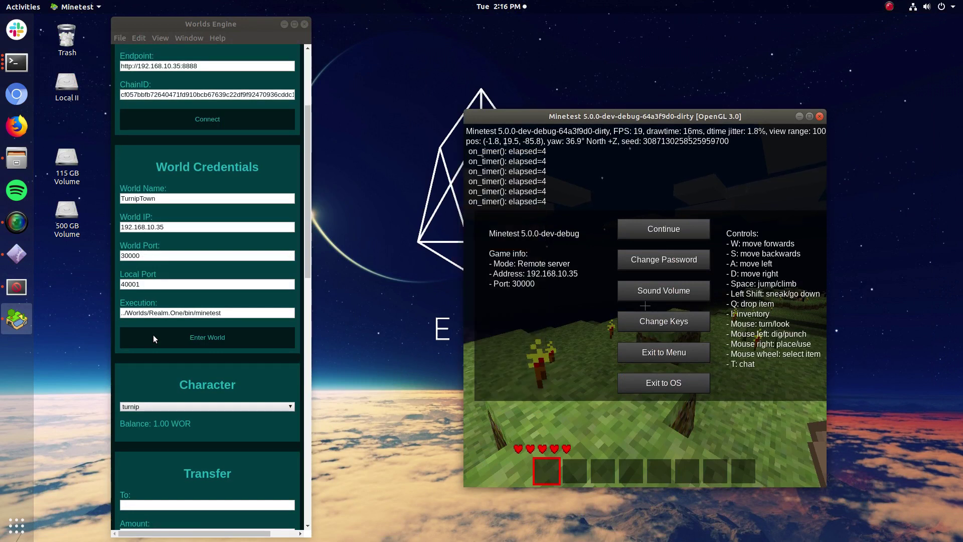
Resume the Minetest game for a short walk, pause it, and bring the Items section of Worlds Engine into view
click(649, 228)
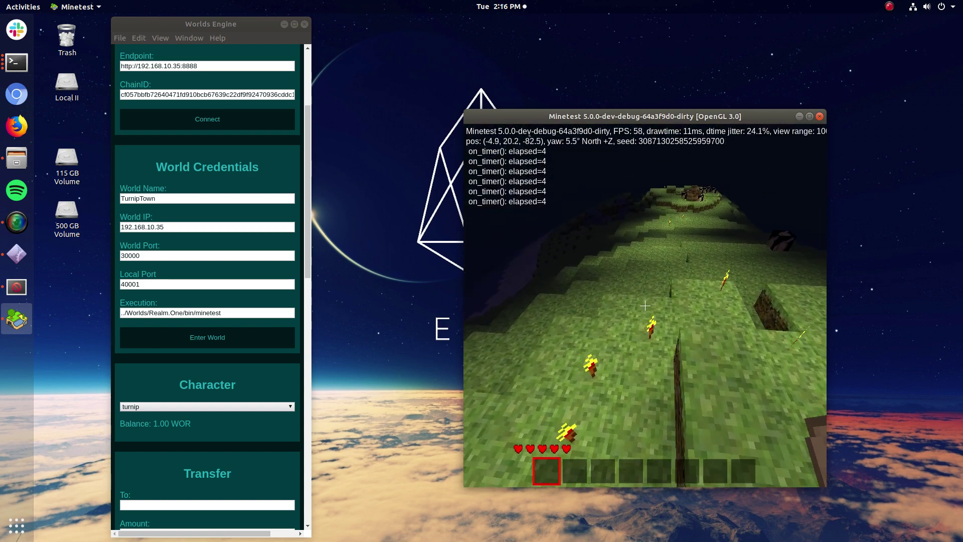
key(w)
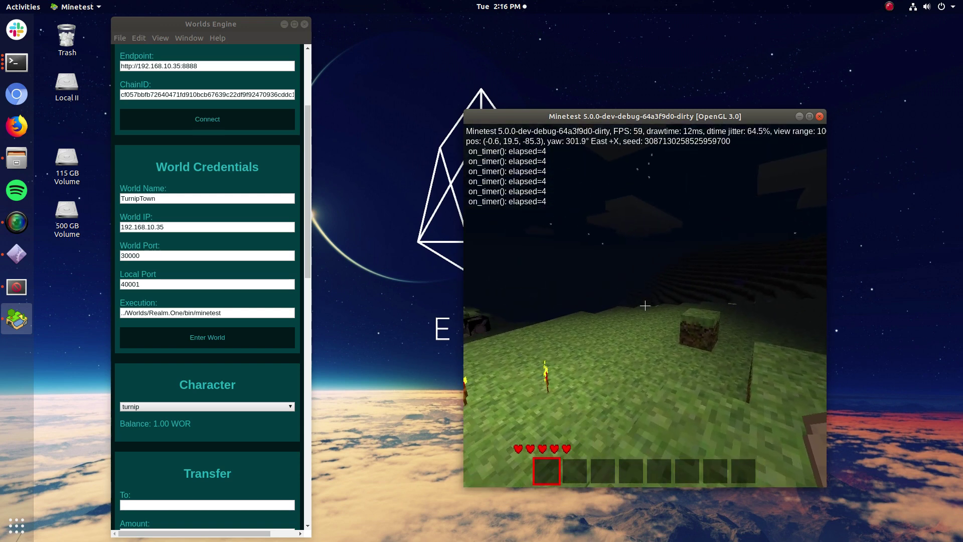
key(Escape)
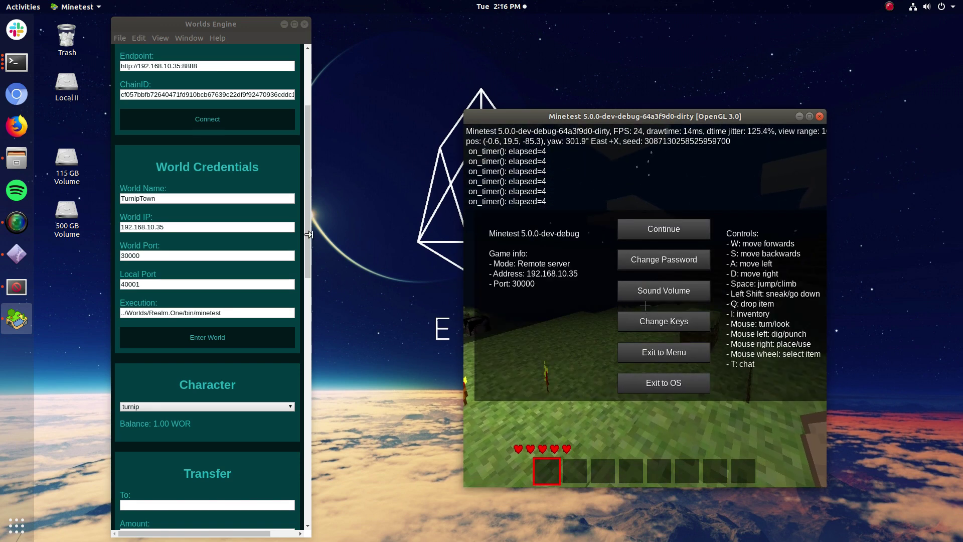
mouse_move(310, 231)
mouse_down()
mouse_move(291, 420)
mouse_move(303, 480)
mouse_up()
Close player.json and open the items folder of Worlds-Engine in ranger
key(ctrl+alt+Down)
text(:q)
key(Return)
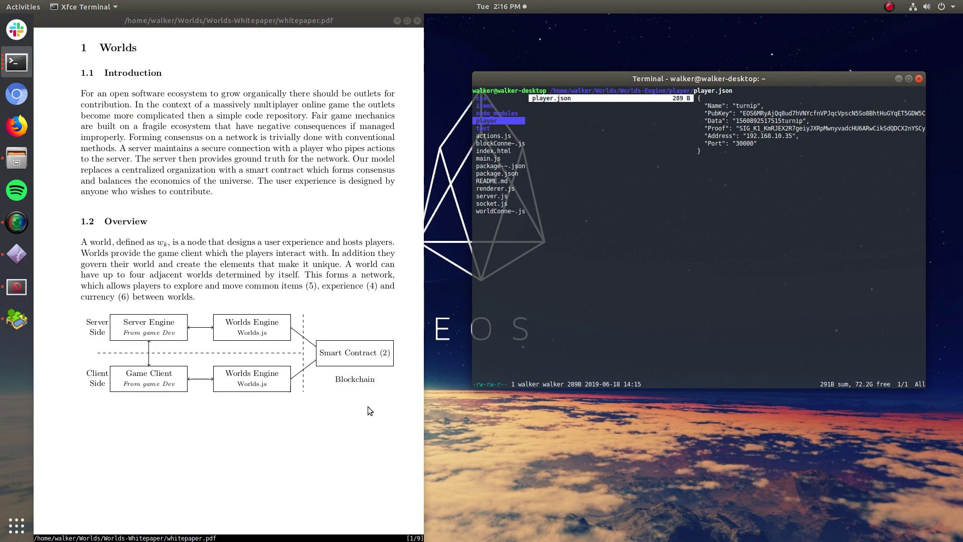
key(h)
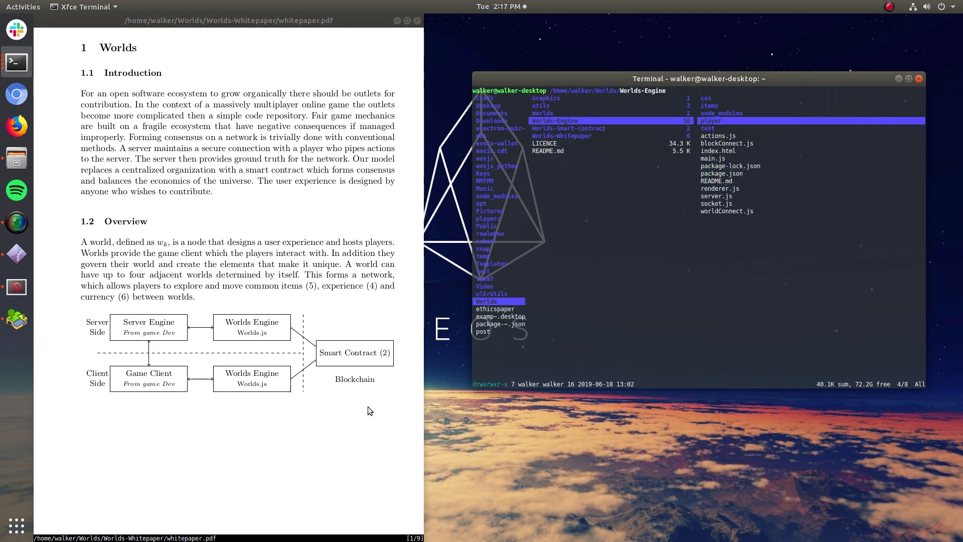
key(k)
key(k)
key(l)
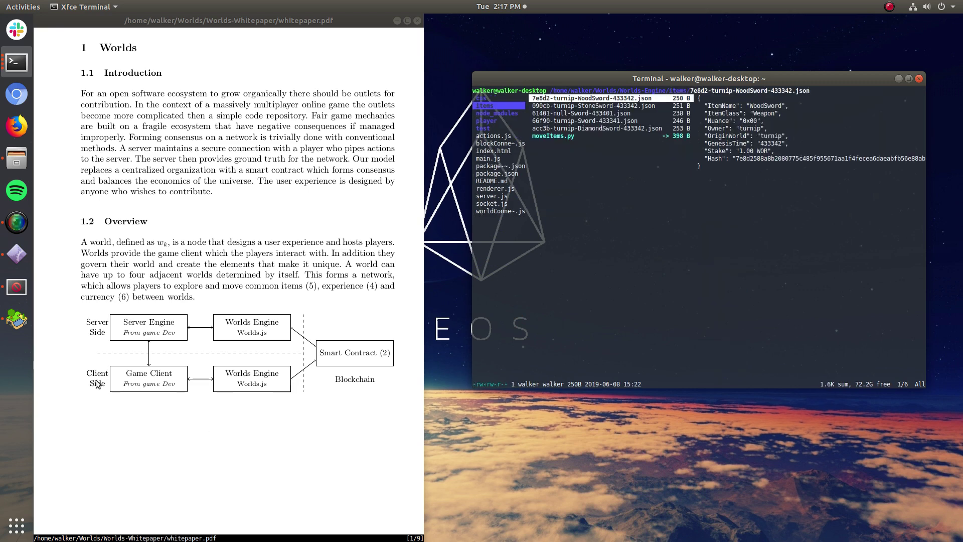
Widen and reposition the ranger terminal to show full item hashes, then view the WoodSword item's JSON file and close it
drag(472, 181, 365, 181)
drag(582, 79, 620, 74)
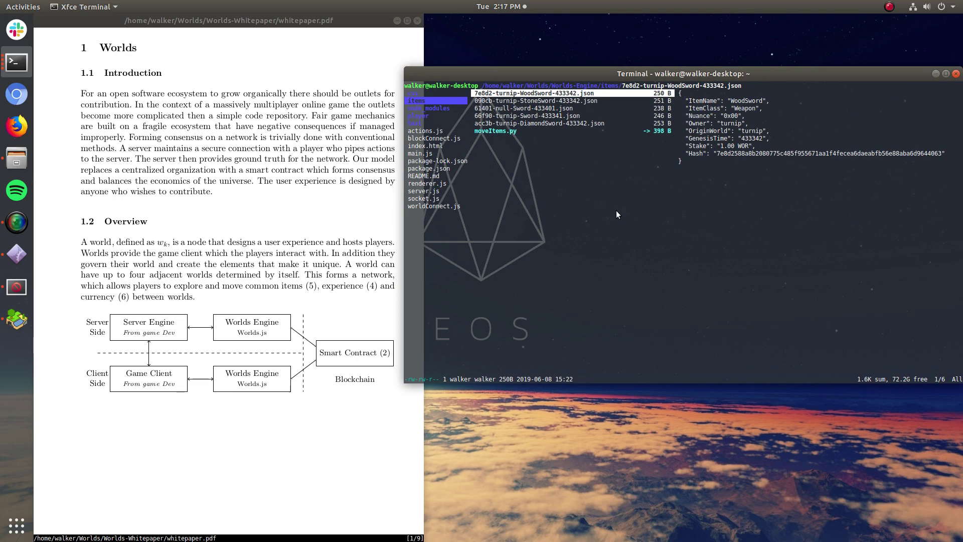
key(Return)
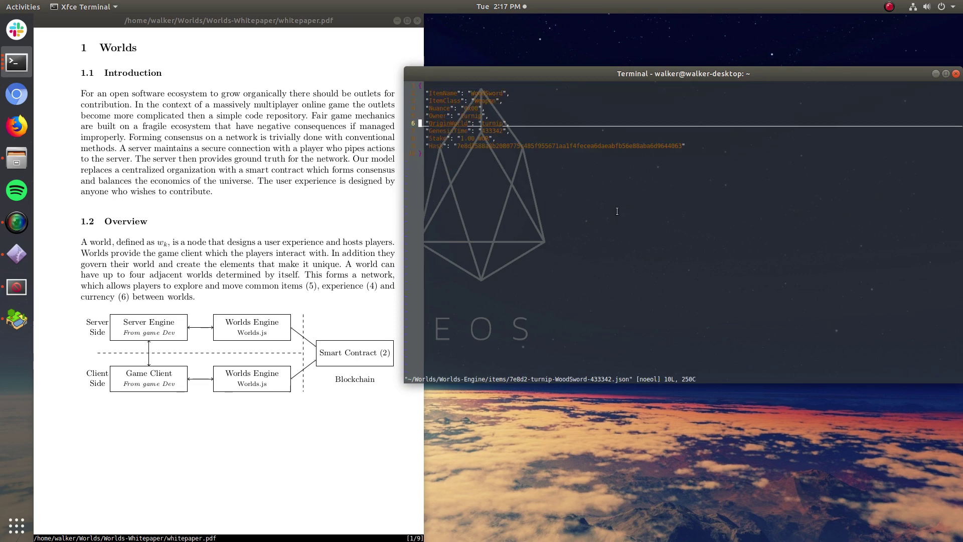
text(:q)
key(Return)
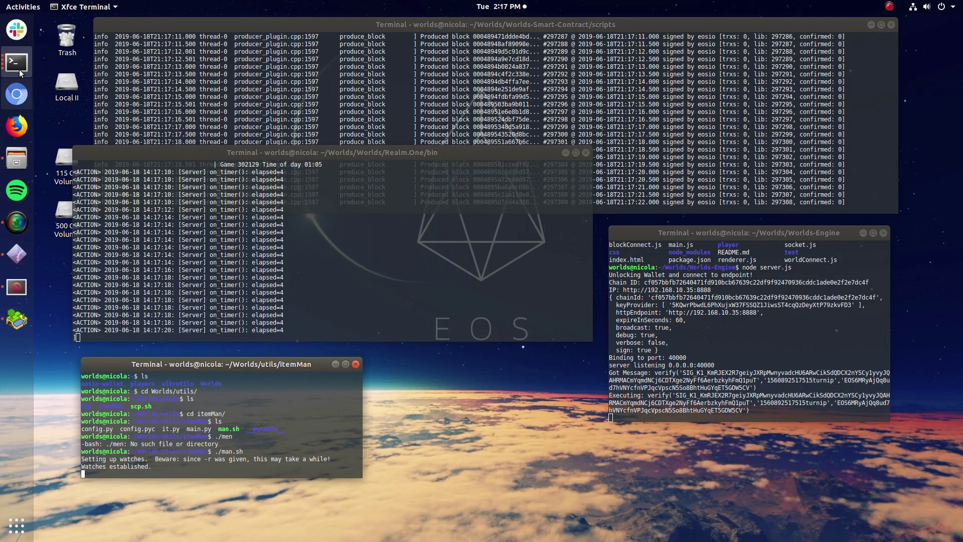
Open another terminal amid the server windows and start an SSH connection to 192.168.10.35
click(16, 62)
drag(172, 24, 524, 260)
text(ssh 192.168.10.35)
key(Return)
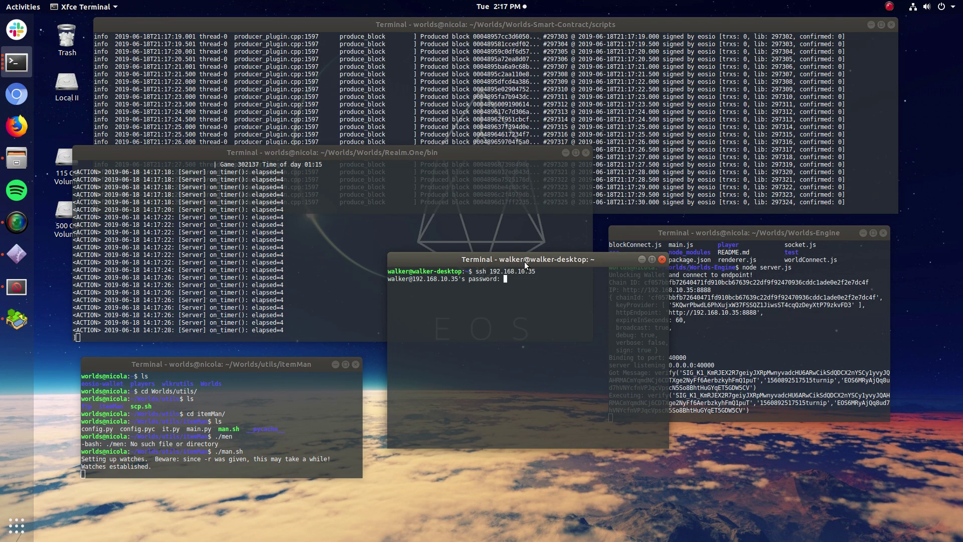
key(ctrl+c)
key(Up)
key(Left)
key(Left)
key(Left)
key(Left)
key(Left)
key(Left)
key(Left)
key(Left)
key(Left)
key(Left)
key(Left)
key(Left)
key(Left)
text(worlds@)
key(Return)
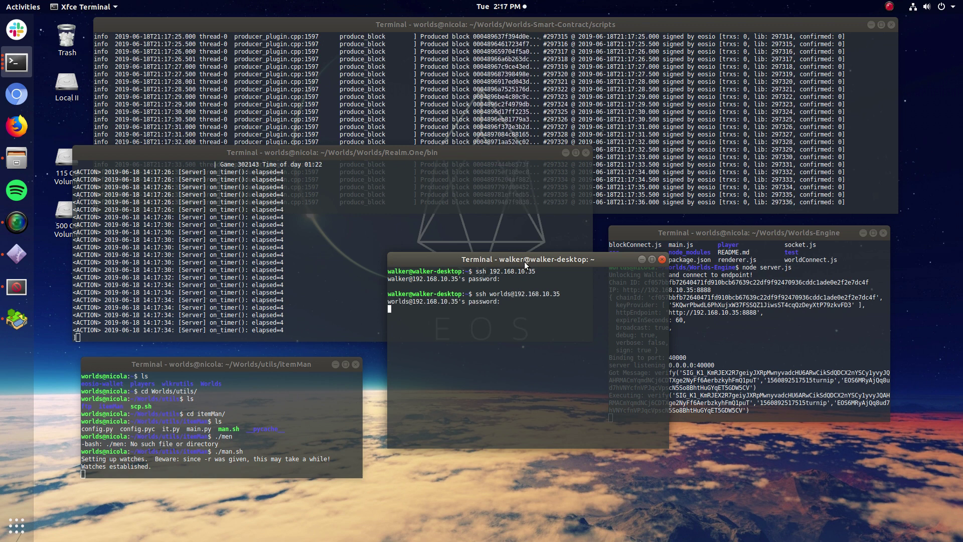
key(Return)
Clear the remote terminal, change to the Worlds directory and list its contents
key(ctrl+l)
text(ls)
key(Return)
text(cd Wo)
key(Tab)
key(Return)
text(ls)
key(Return)
Change to the Worlds-Smart-Contract/scripts directory and list its contents
text(cd W)
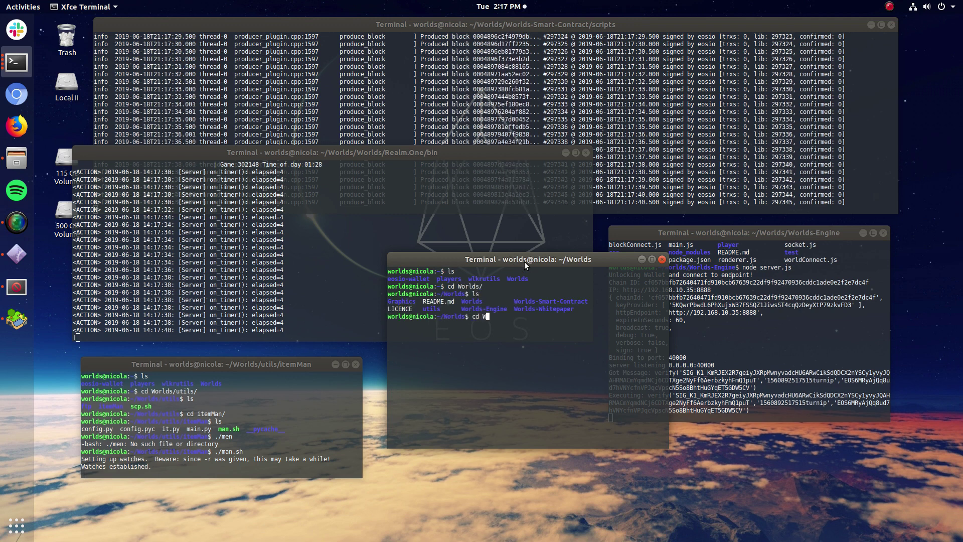
key(Tab)
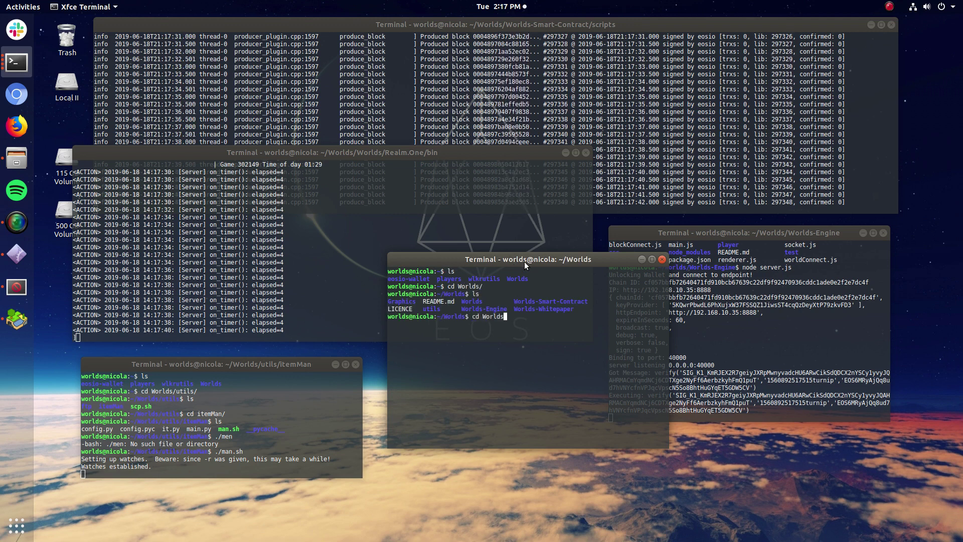
text(-)
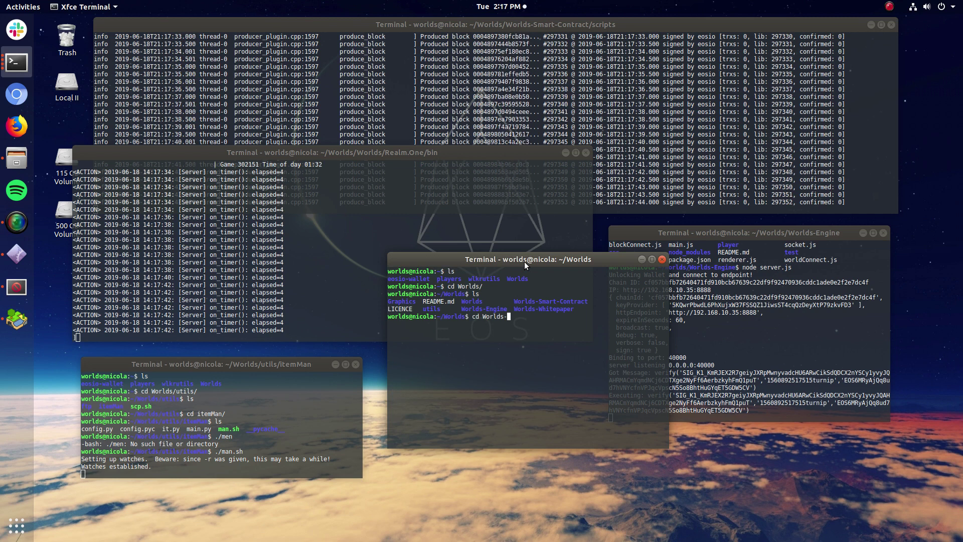
text(S)
key(Tab)
key(Return)
text(cd s)
key(Tab)
key(Return)
text(ls)
key(Return)
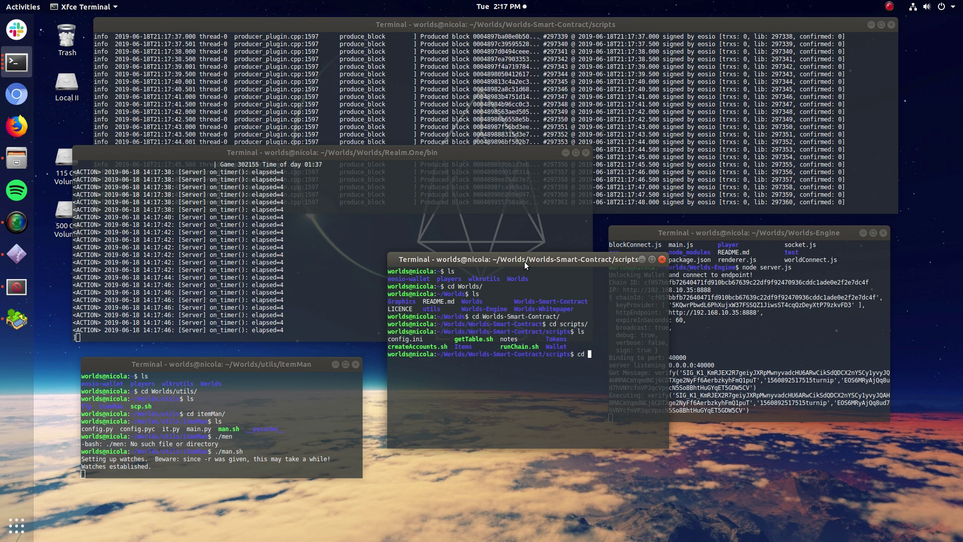
List the scripts in the Items subdirectory and return to the scripts directory
text(cd I)
key(Tab)
key(Return)
text(ls)
key(Return)
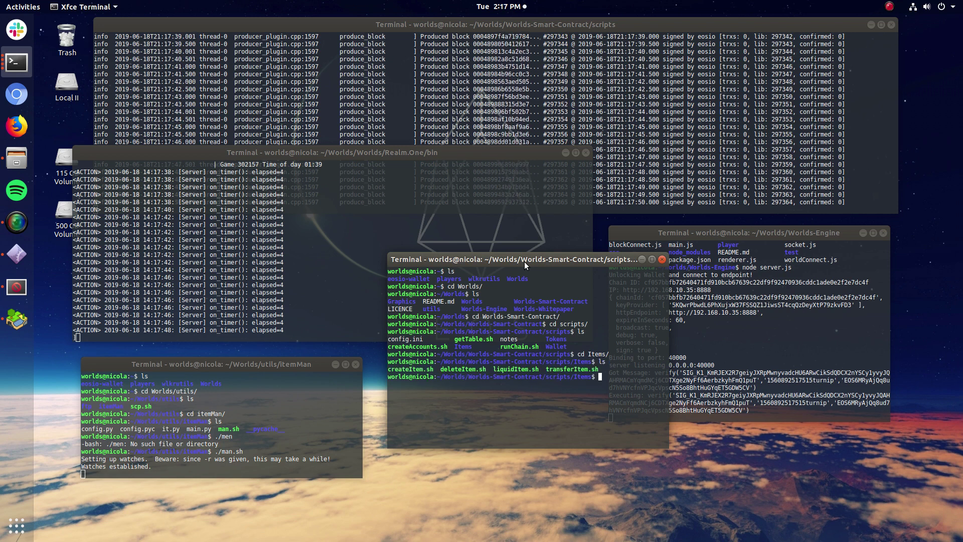
text(cd ..)
key(Return)
Clear the terminal, list the scripts directory and run ./getTable.sh turnip
key(ctrl+l)
text(ls)
key(Return)
text(./g)
key(Tab)
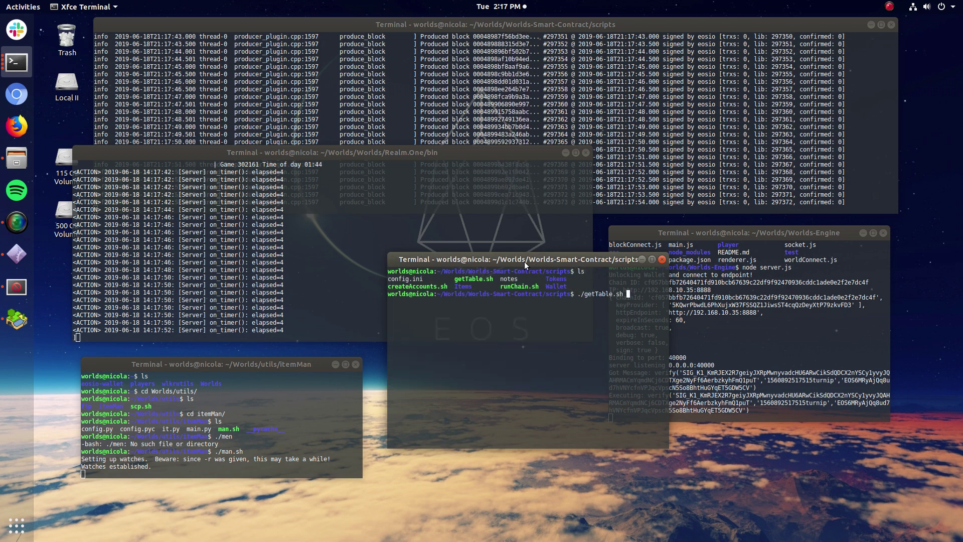
text(items)
key(Return)
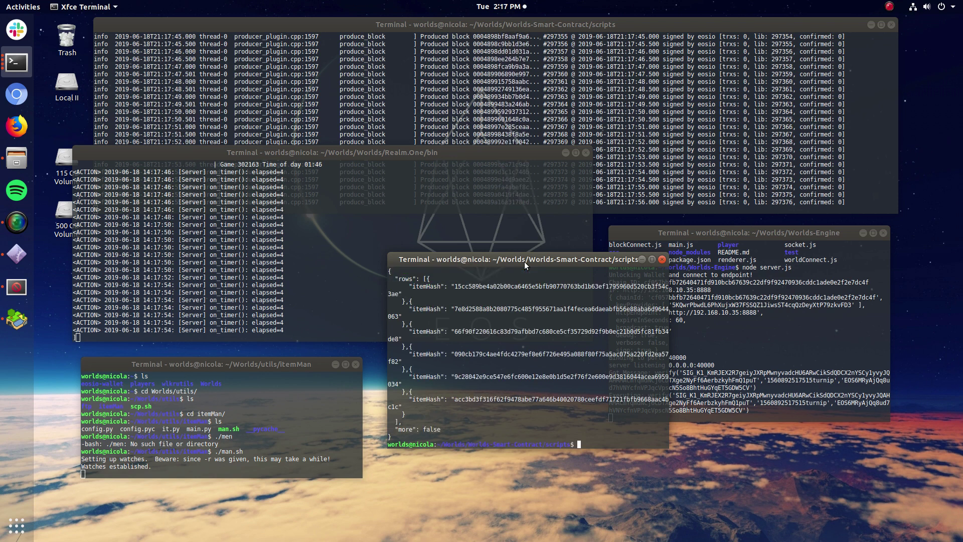
Widen the terminal with the table output and place it below the ranger terminal on the whitepaper workspace
drag(387, 292, 260, 291)
drag(415, 258, 426, 242)
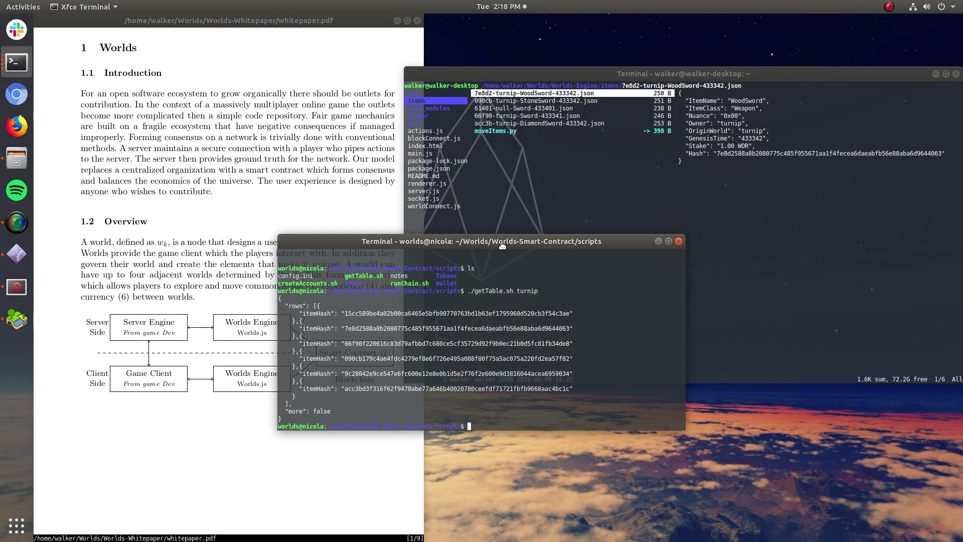
drag(553, 262, 707, 304)
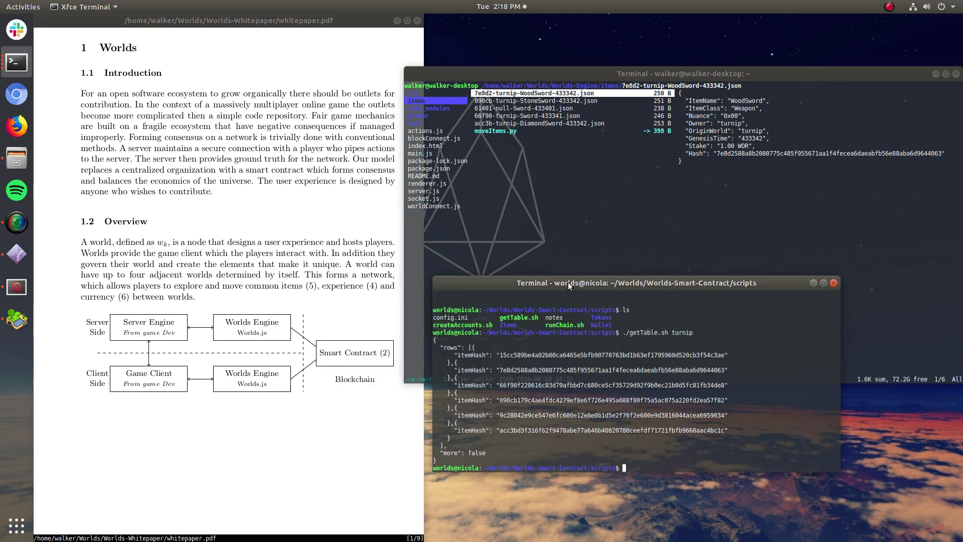
drag(567, 283, 581, 343)
Compare the WoodSword's hash with the table output by highlighting the matching itemHash, then return to the Worlds Engine workspace
click(627, 252)
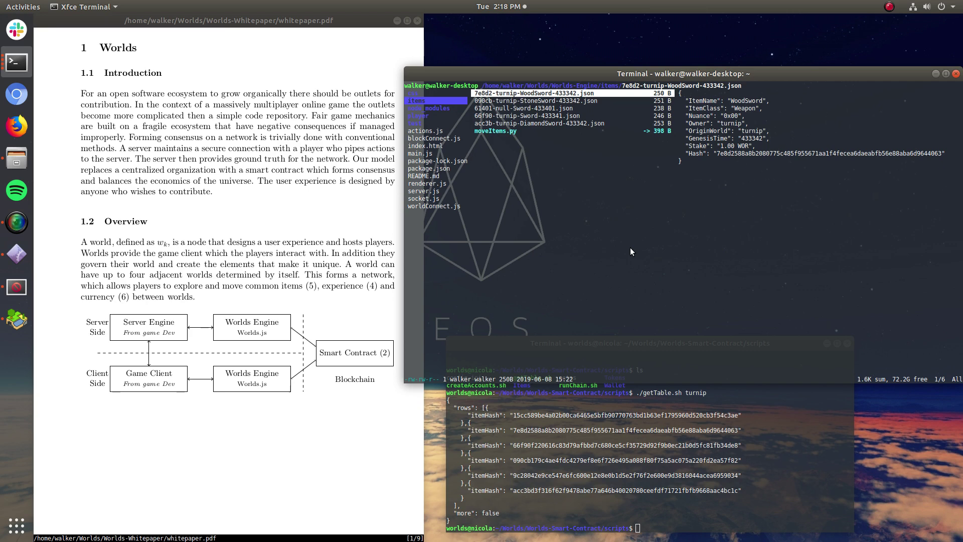
drag(513, 431, 738, 431)
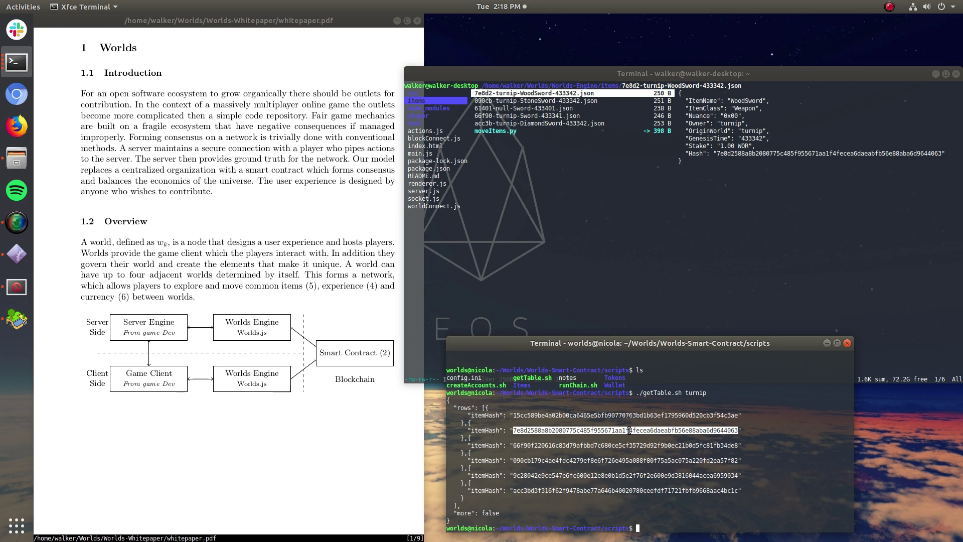
key(ctrl+alt+Down)
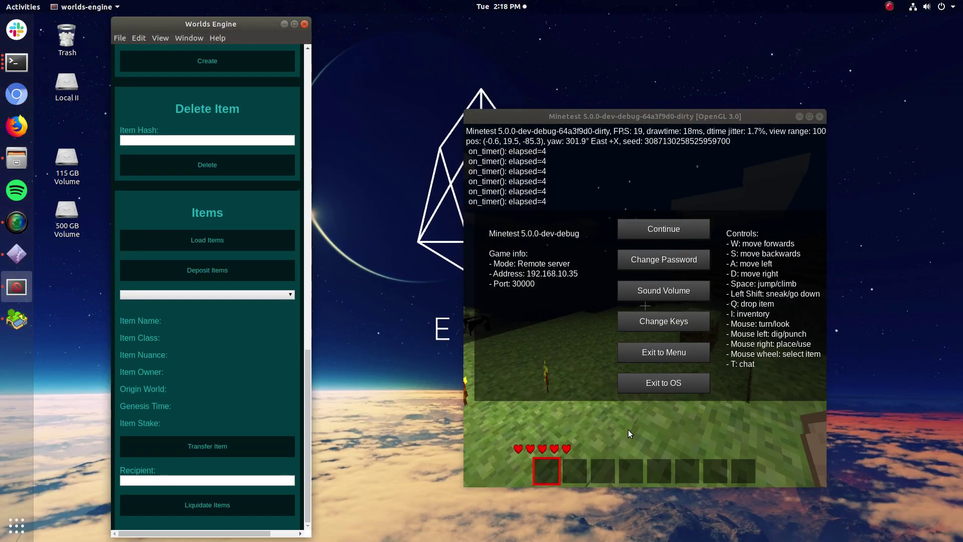
Load the player's items in the Worlds Engine client and select 090cb-turnip-StoneSword-433342.json
click(215, 234)
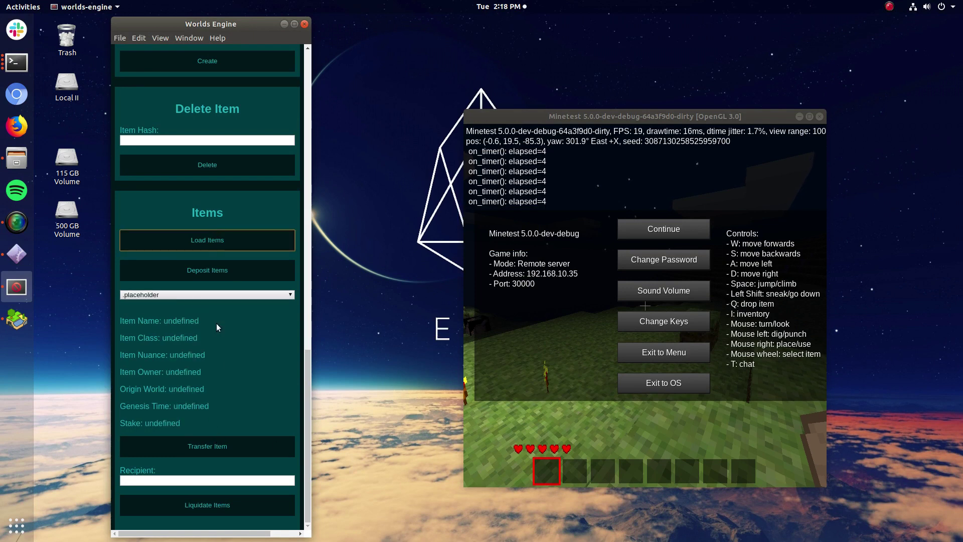
click(202, 295)
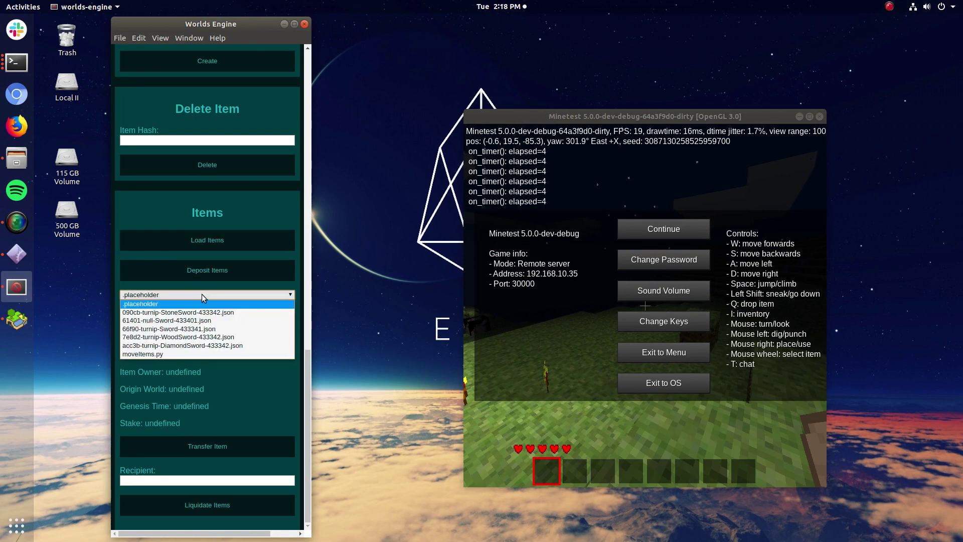
click(256, 309)
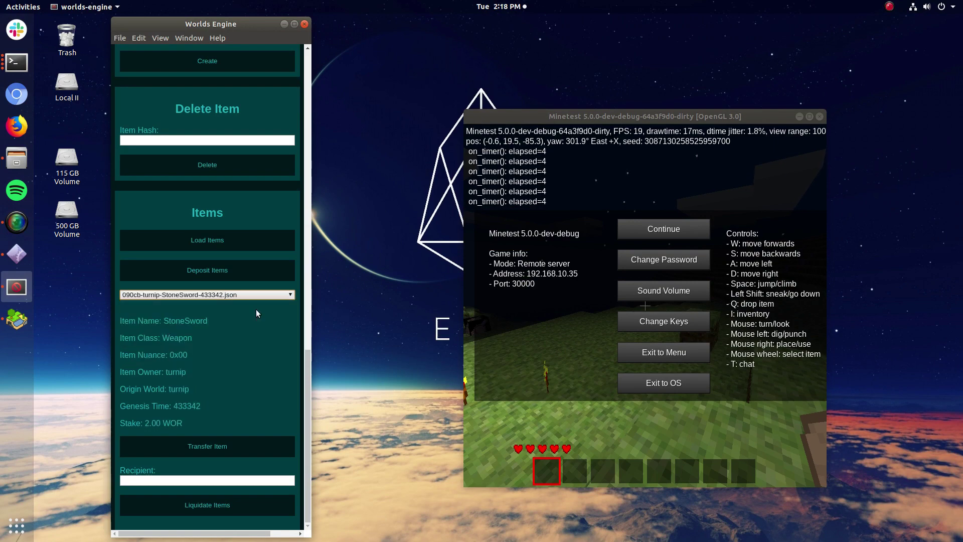
On the whitepaper workspace, preview the null Sword and StoneSword item files in ranger to examine their owner, stake and hash
key(ctrl+alt+Down)
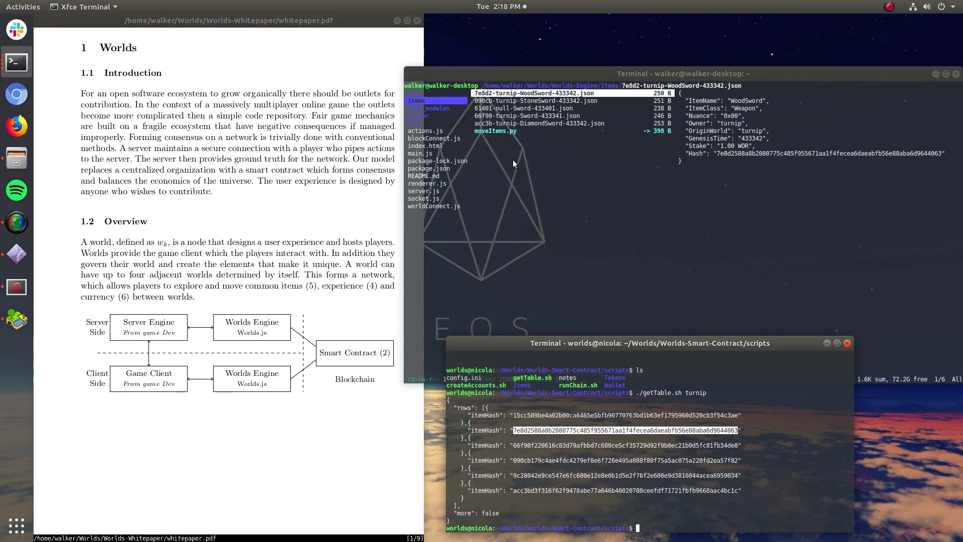
click(541, 163)
key(Down)
key(Down)
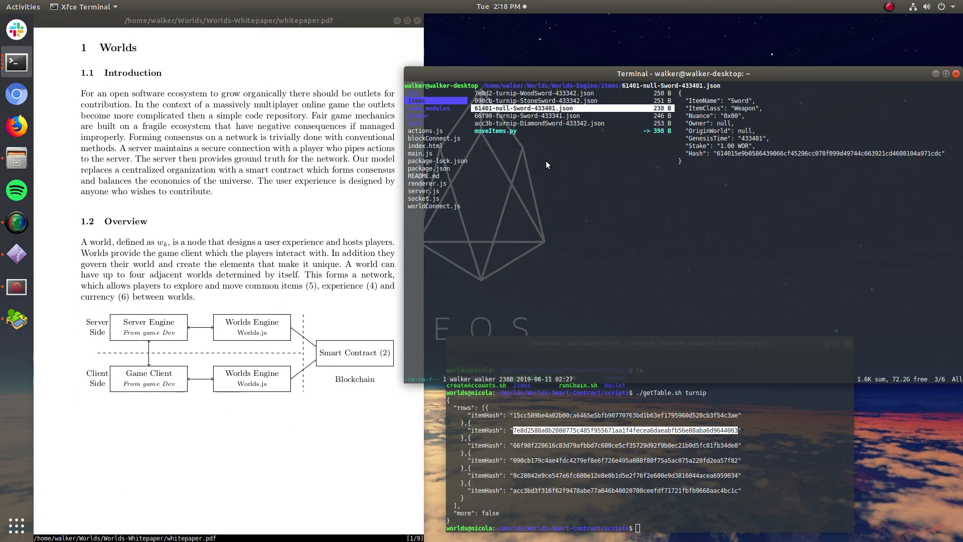
key(Up)
key(Down)
key(Up)
key(Down)
key(Up)
key(Up)
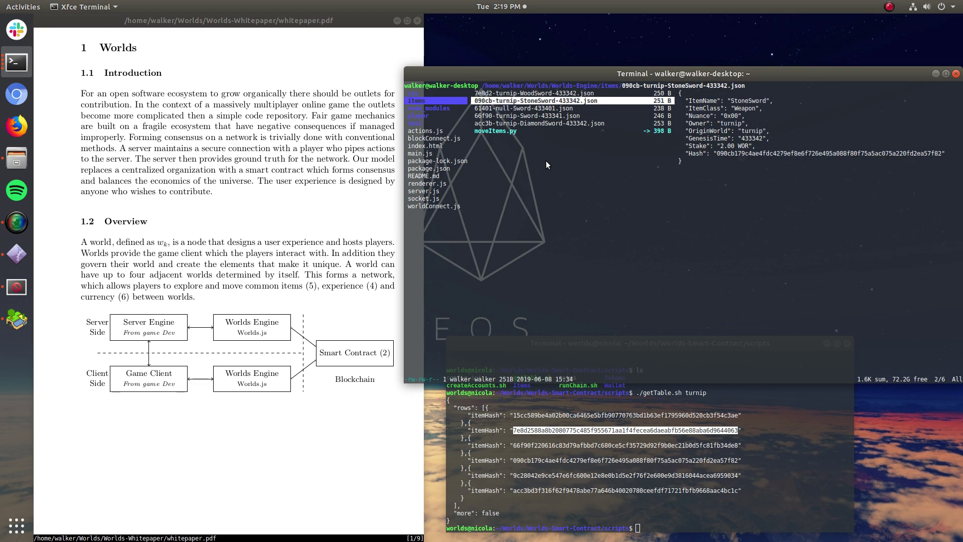
Preview the remaining item files in the items directory and return to the WoodSword file
key(Down)
key(Down)
key(Down)
key(Down)
key(Up)
key(Up)
key(Up)
key(Up)
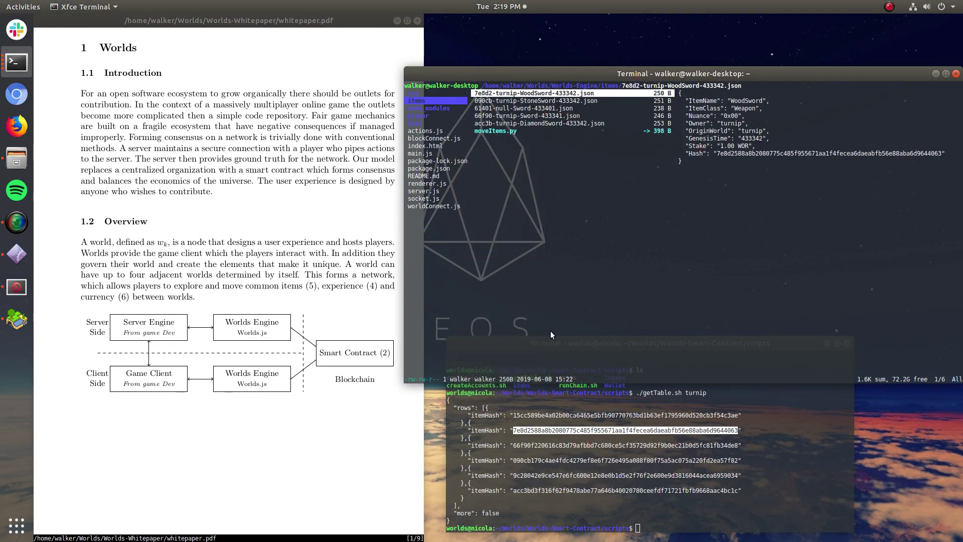
Clear the server terminal and change to the players directory in the home folder
click(645, 467)
key(ctrl+l)
text(cd ~)
key(Return)
text(cd players/)
key(Return)
List the players directory with ls and tree, and place the terminal over the lower part of the ranger window
text(ls)
key(Return)
text(tree)
key(Return)
drag(621, 344, 724, 206)
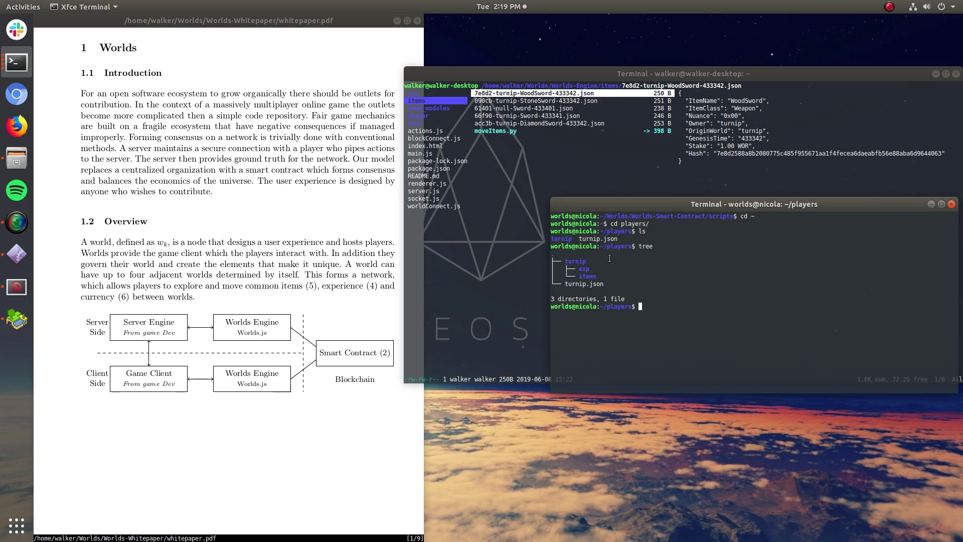
Highlight the turnip, exp and items folders in the tree output to examine the player's directory structure
double_click(577, 263)
double_click(584, 269)
click(587, 277)
double_click(587, 277)
click(612, 288)
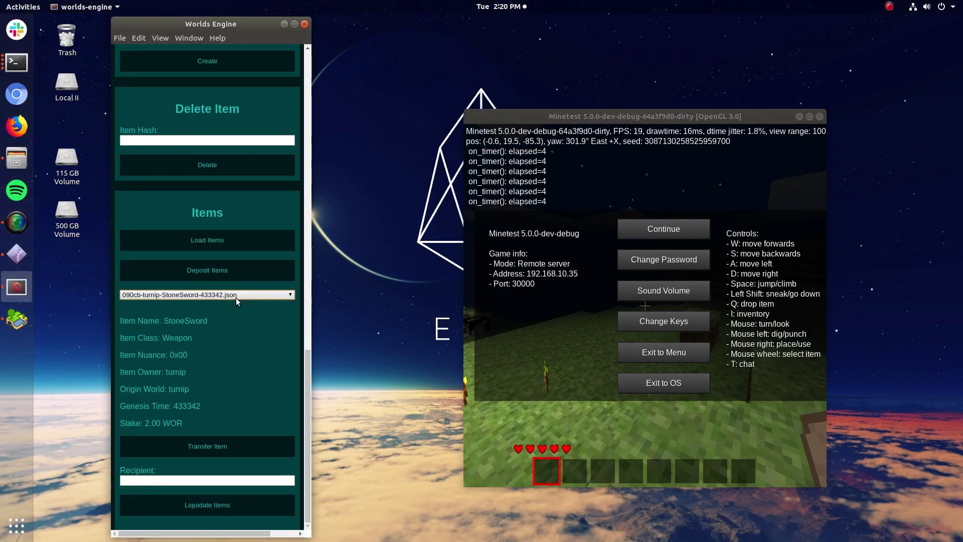
In the Worlds Engine client, select 090cb-turnip-StoneSword-433342.json and deposit it into the game world
scroll(242, 308, up, 10)
scroll(242, 308, down, 10)
click(227, 296)
click(227, 312)
click(225, 294)
click(224, 312)
click(215, 269)
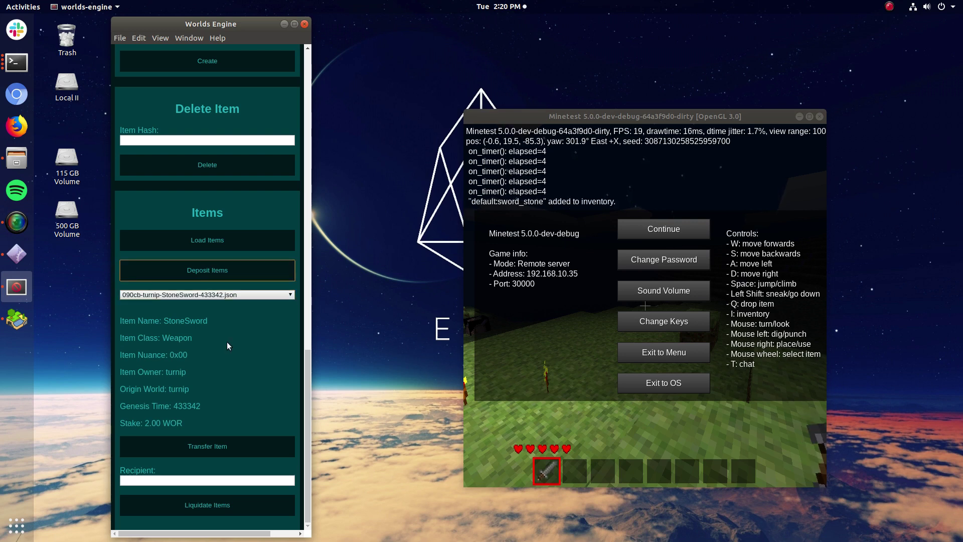
Resume the Minetest game, dig out a grass block with the stone sword and walk past the torches
click(655, 222)
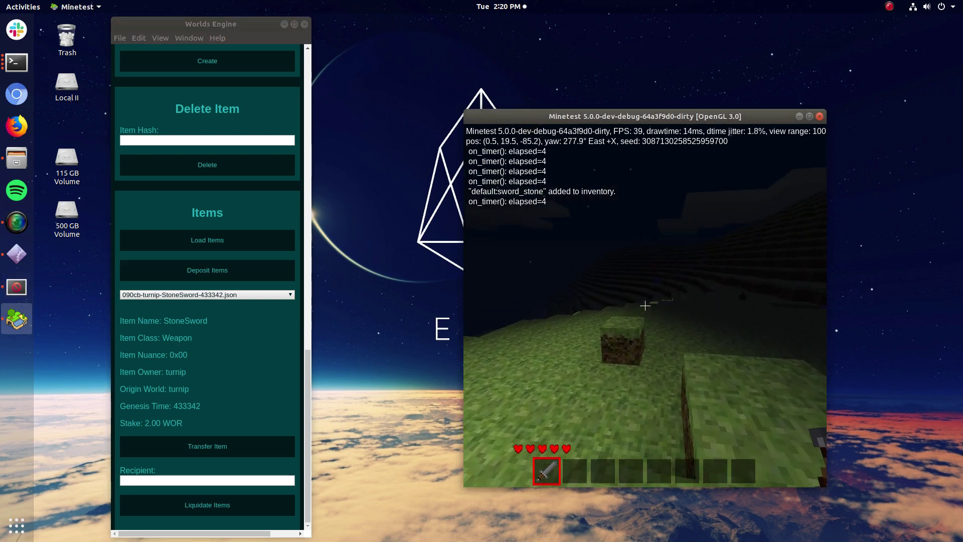
click(645, 305)
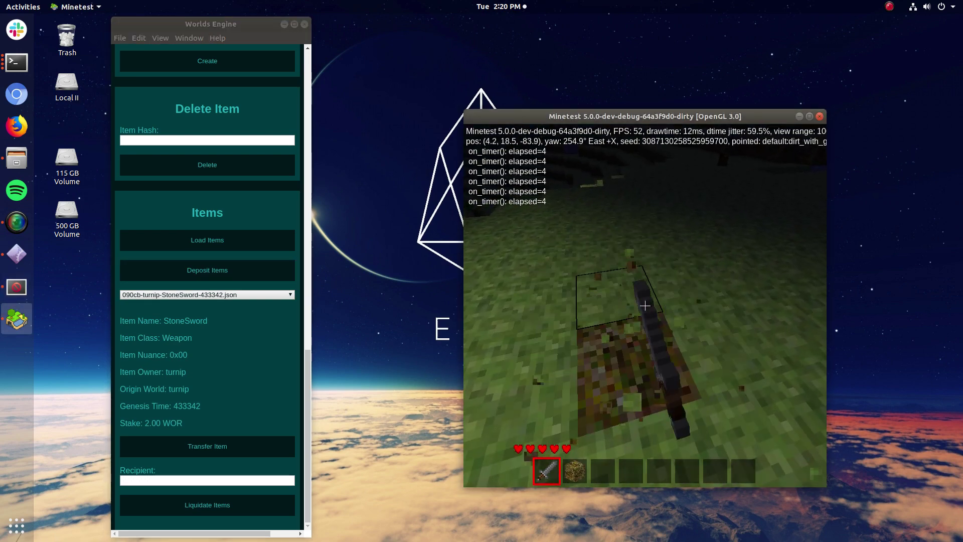
key(w)
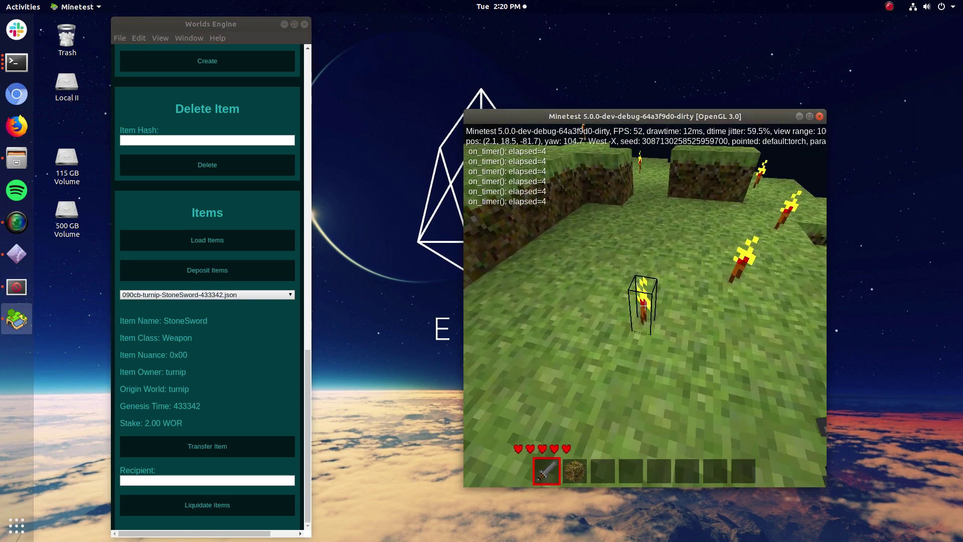
click(645, 305)
key(w)
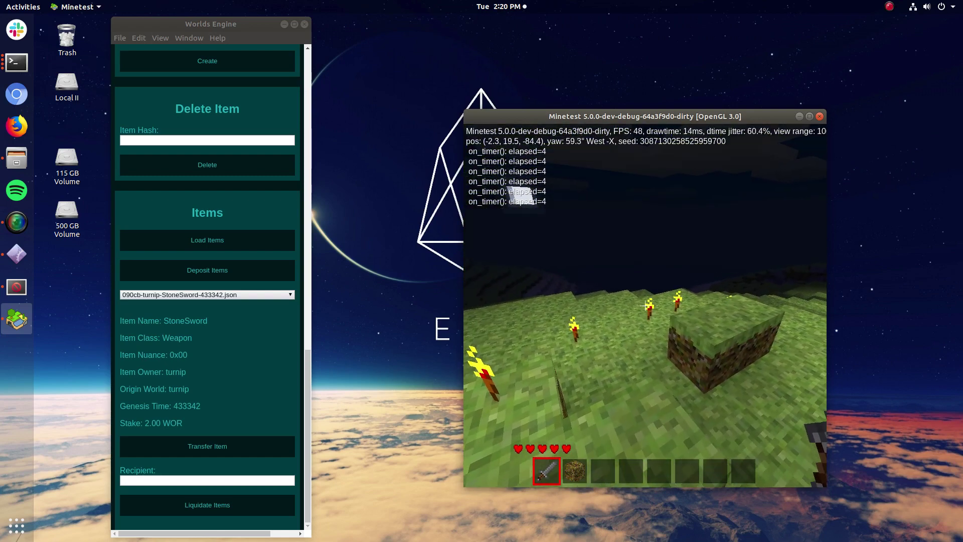
Return to the Worlds Engine client, select 7e8d2-turnip-WoodSword-433342.json and deposit it into the game world
key(alt+Tab)
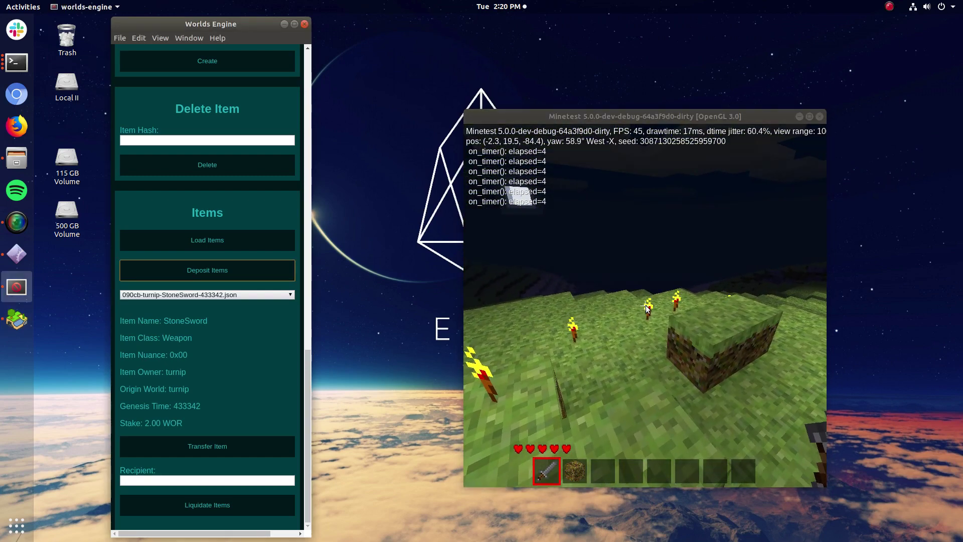
click(225, 294)
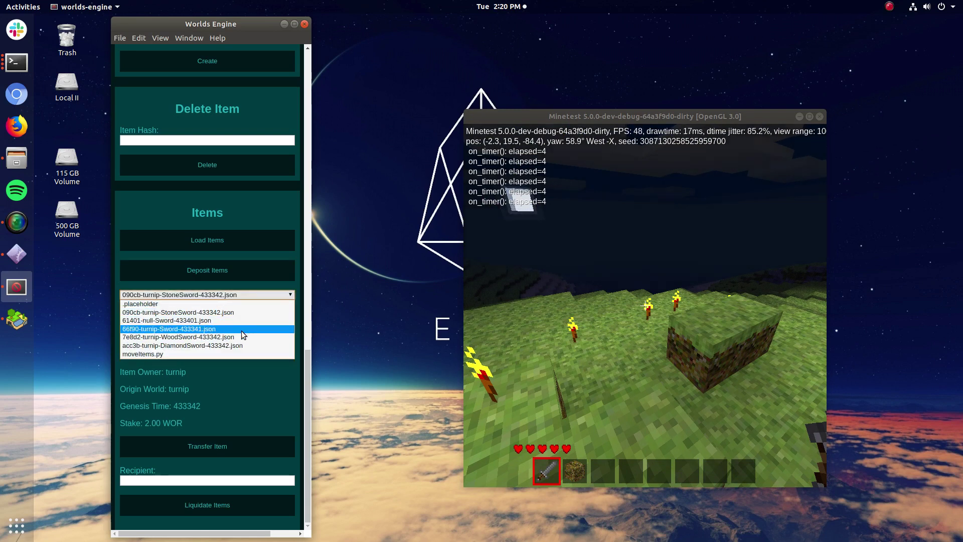
click(240, 337)
click(218, 274)
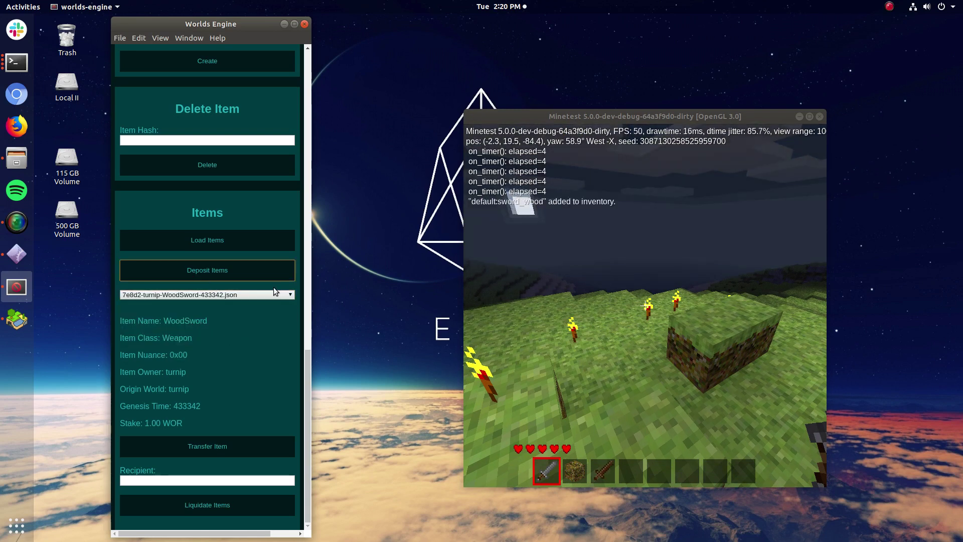
Equip the wooden sword from the game's hotbar, walk around the torch-lit grass, and pause the game to return to Worlds Engine
click(617, 437)
scroll(645, 305, down, 2)
key(w)
key(w)
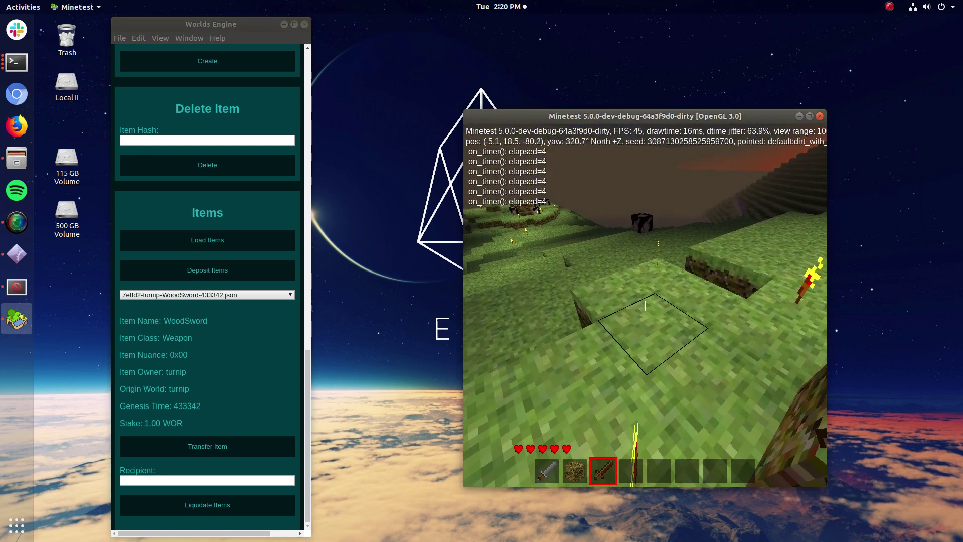
key(w)
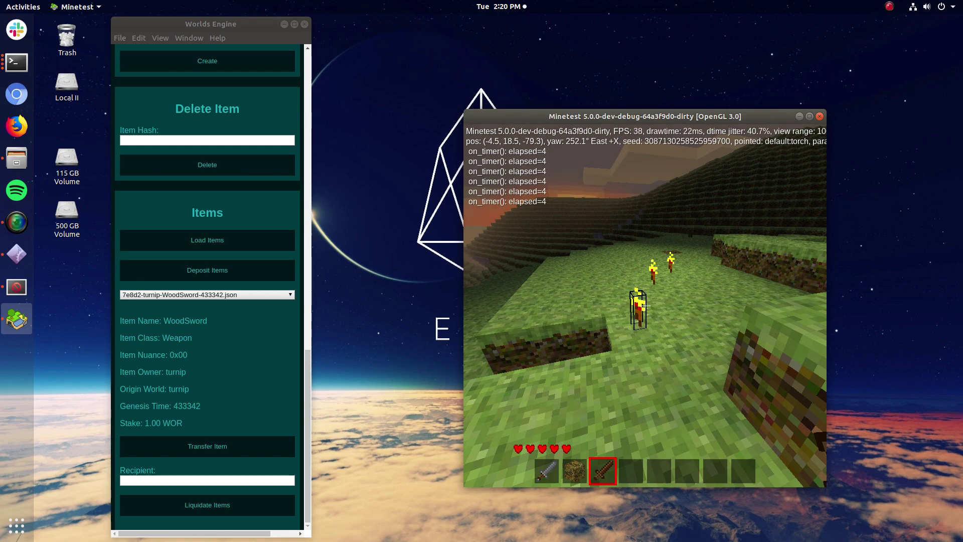
key(w)
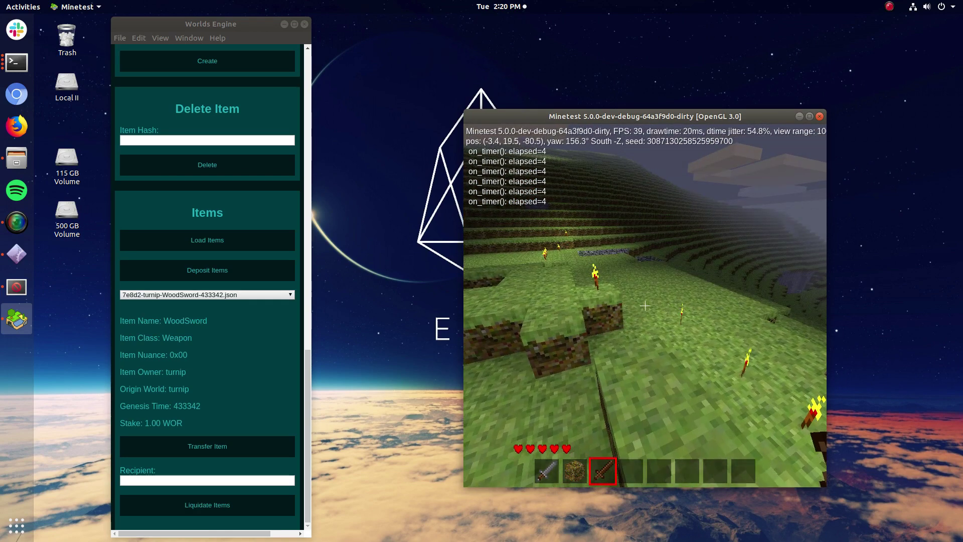
key(w)
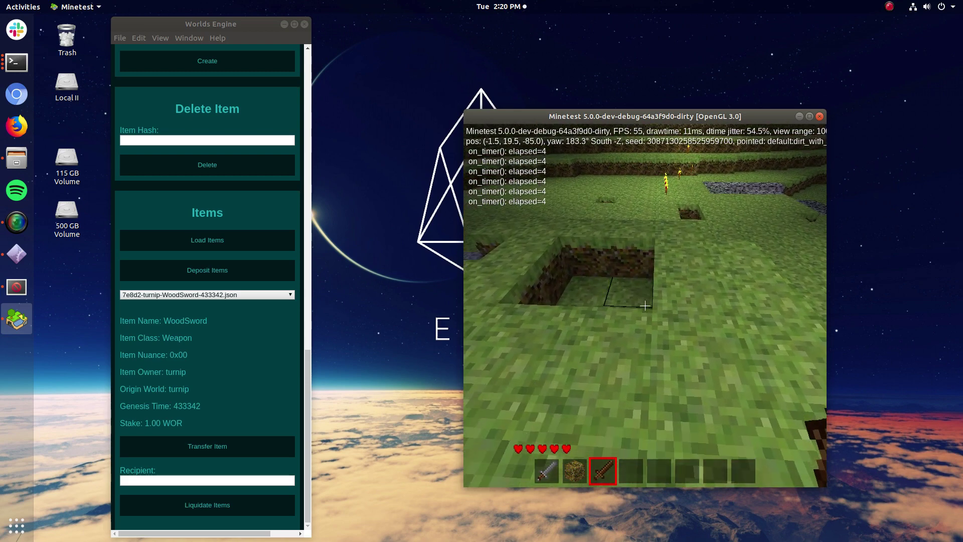
key(Escape)
click(306, 364)
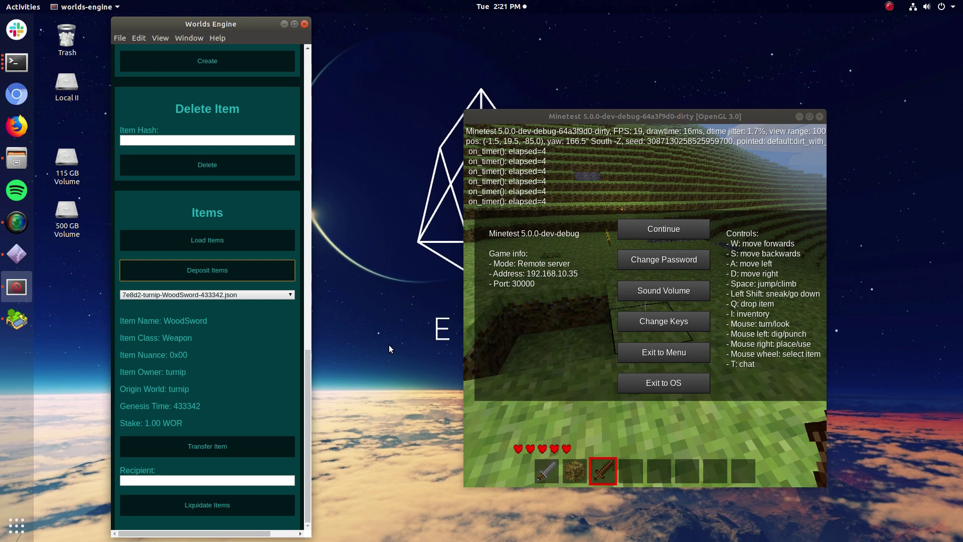
Check the itemMan watcher output on the server terminals workspace and go to the workspace with the screen recorder
key(ctrl+alt+Down)
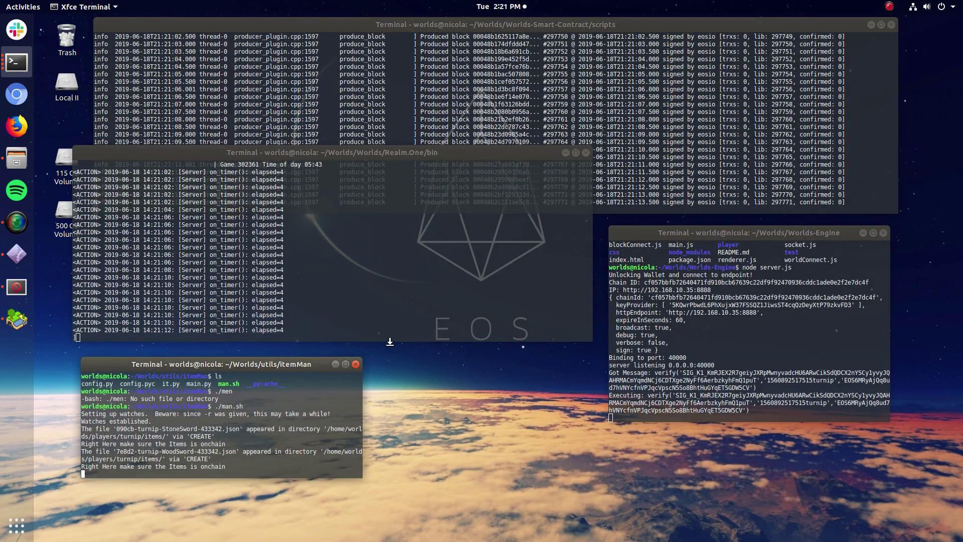
key(ctrl+alt+Up)
key(ctrl+alt+Up)
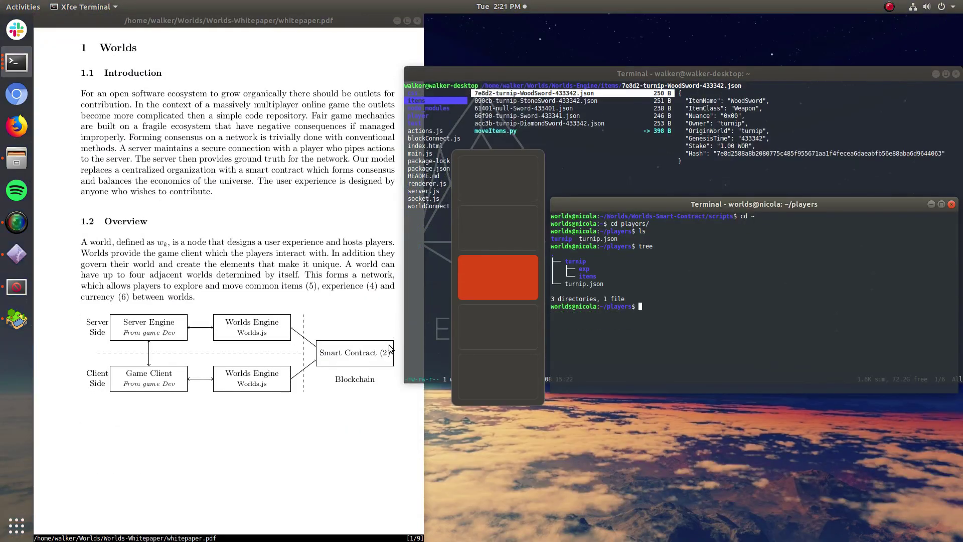
key(ctrl+alt+Up)
key(ctrl+alt+Down)
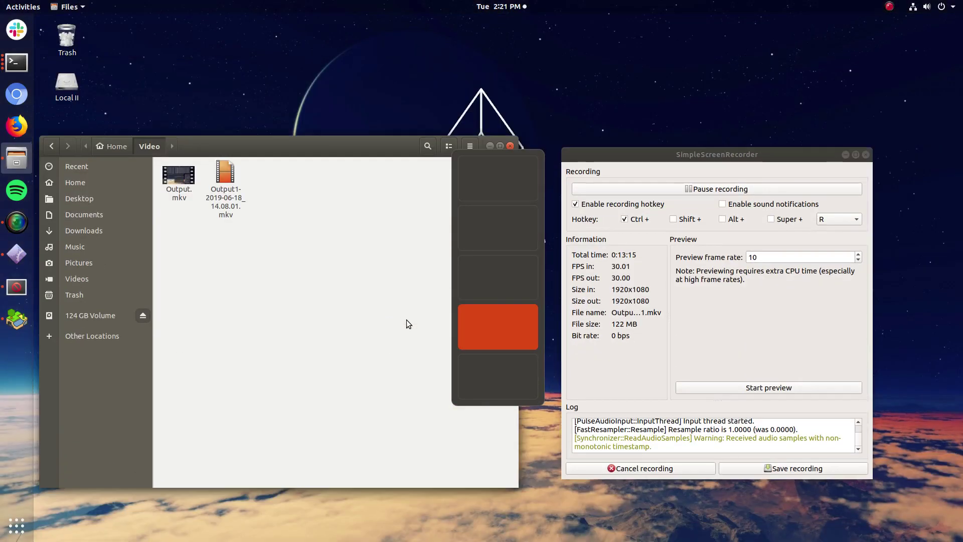